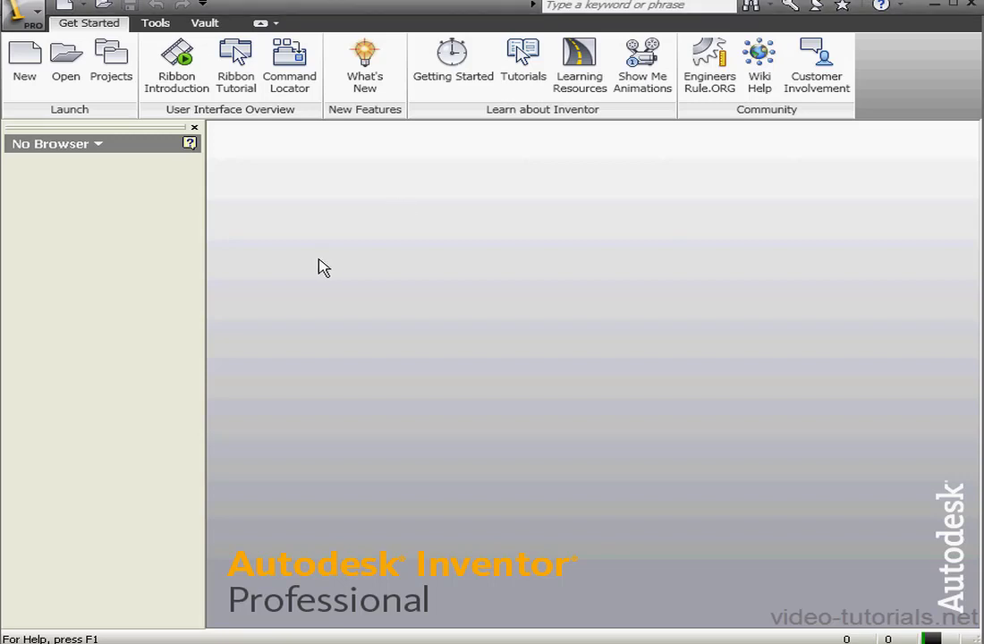
Step: Start a new assembly and place one instance of Base.ipt as Base:1
left_click(84, 6)
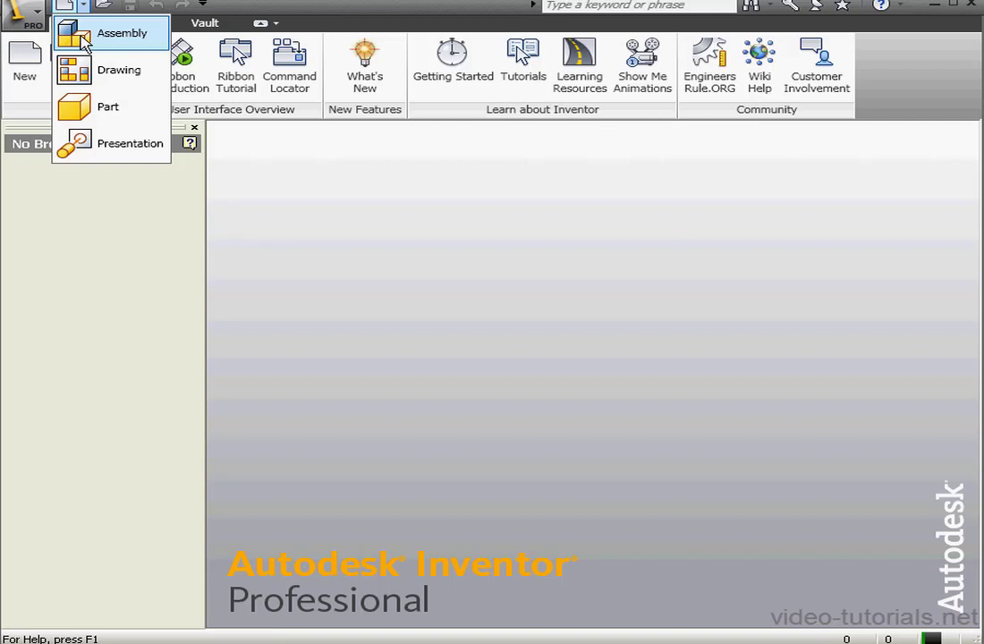
left_click(81, 39)
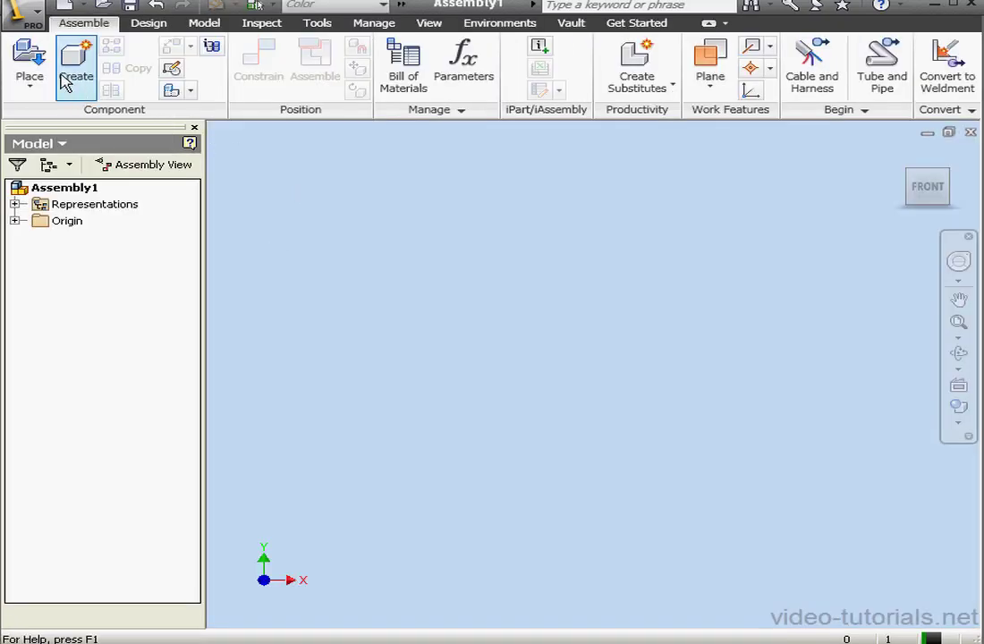
left_click(34, 62)
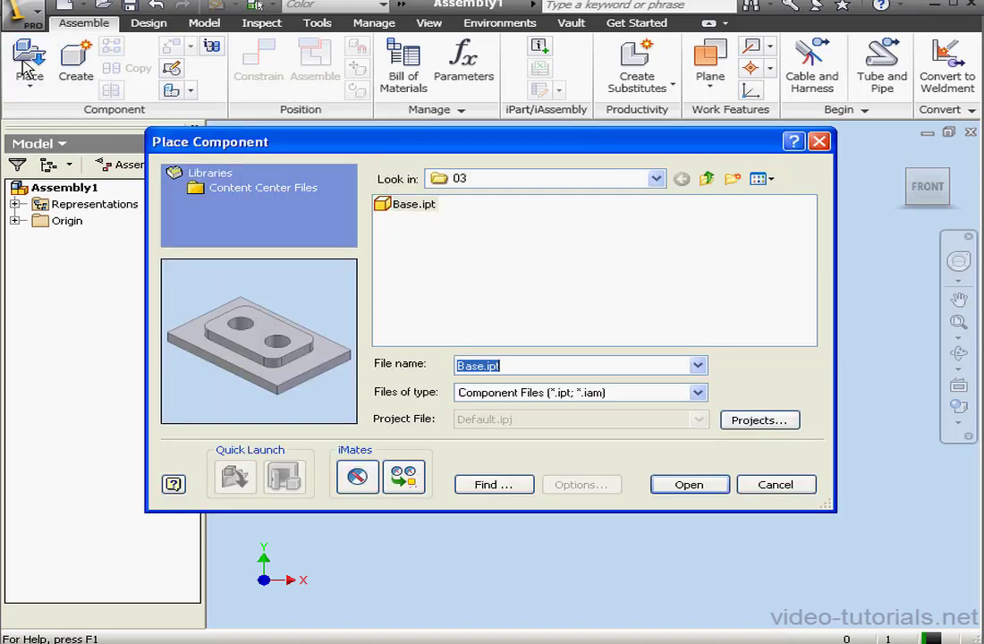
left_click(410, 208)
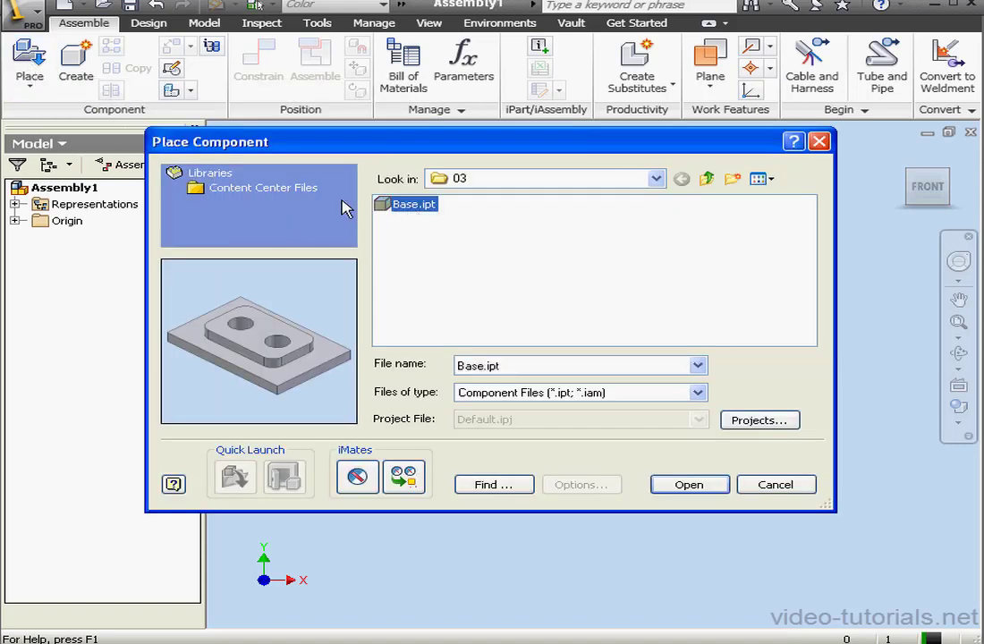
left_click(705, 486)
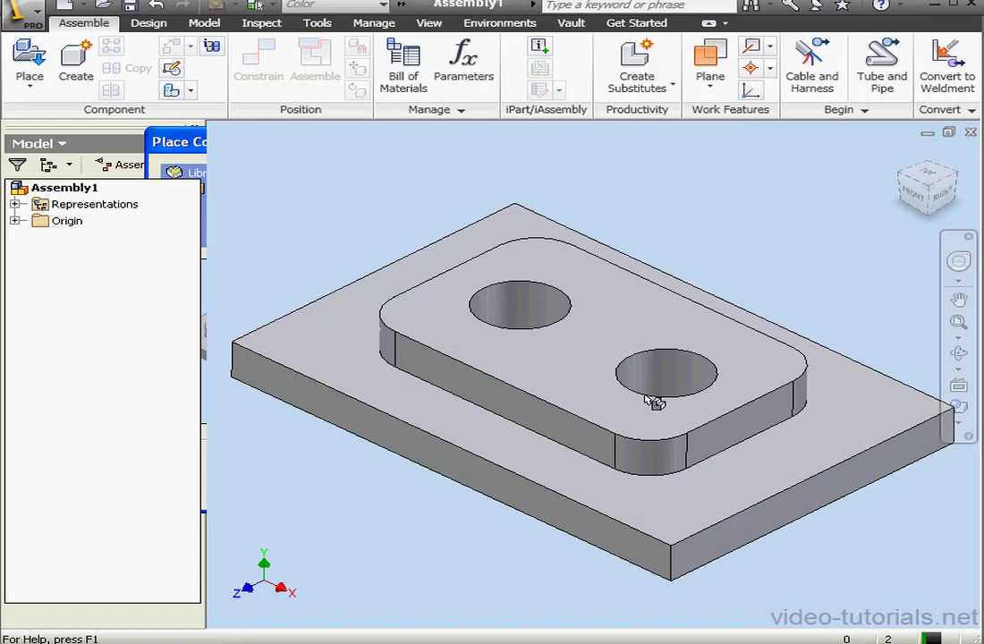
right_click(689, 257)
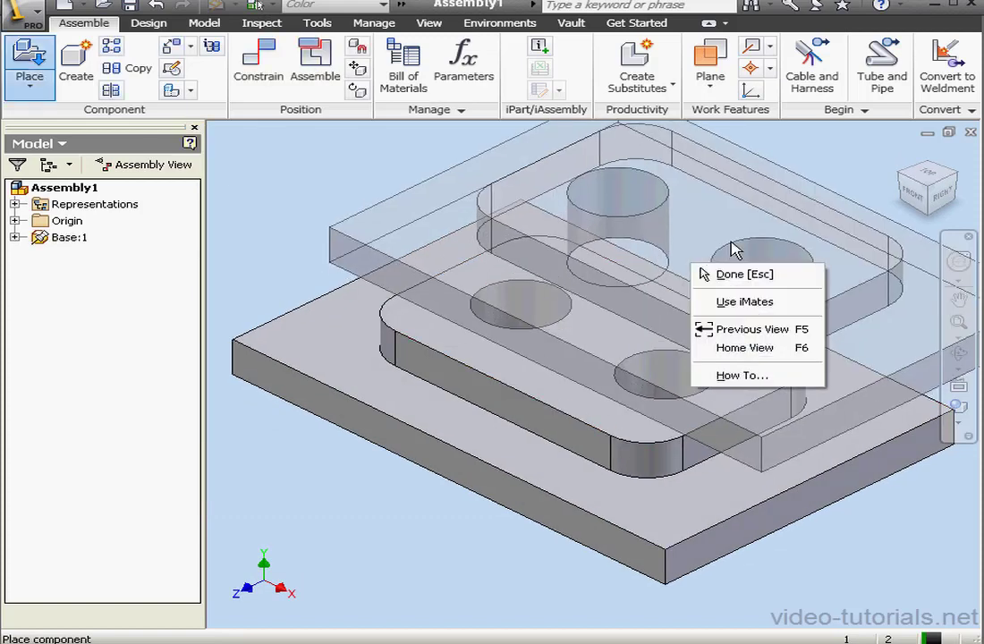
left_click(702, 274)
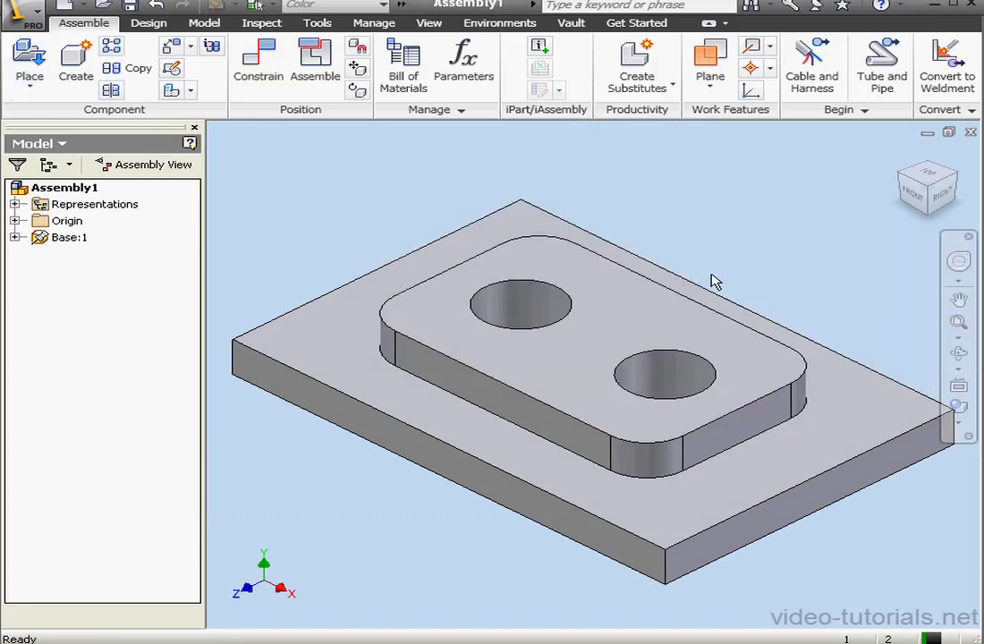
Step: Create non-virtual in-place component Mount-01 with its sketch plane constrained to a selected face
left_click(76, 61)
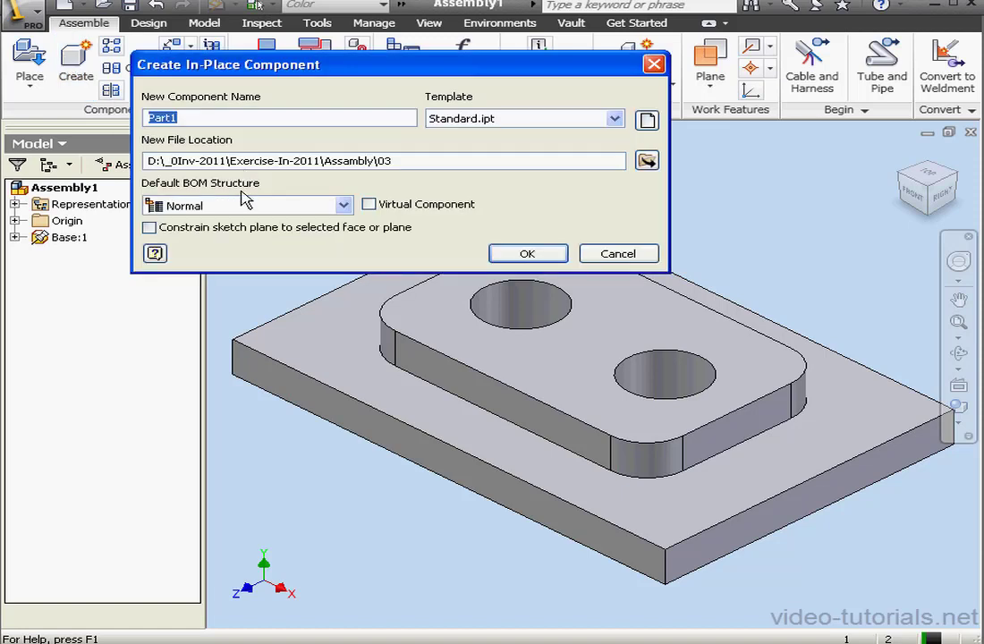
type("Mount-01")
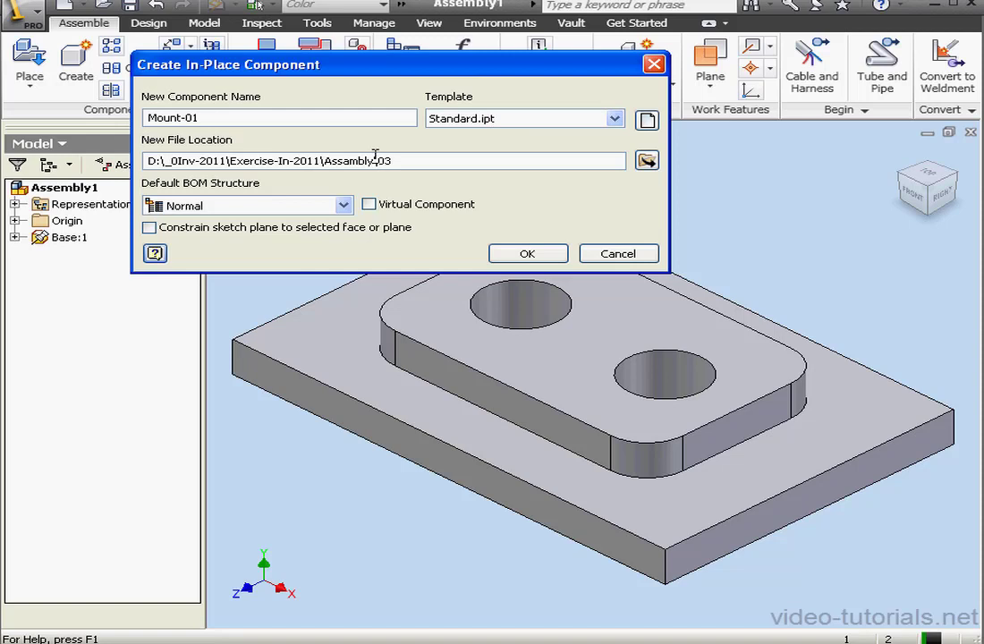
left_click(369, 205)
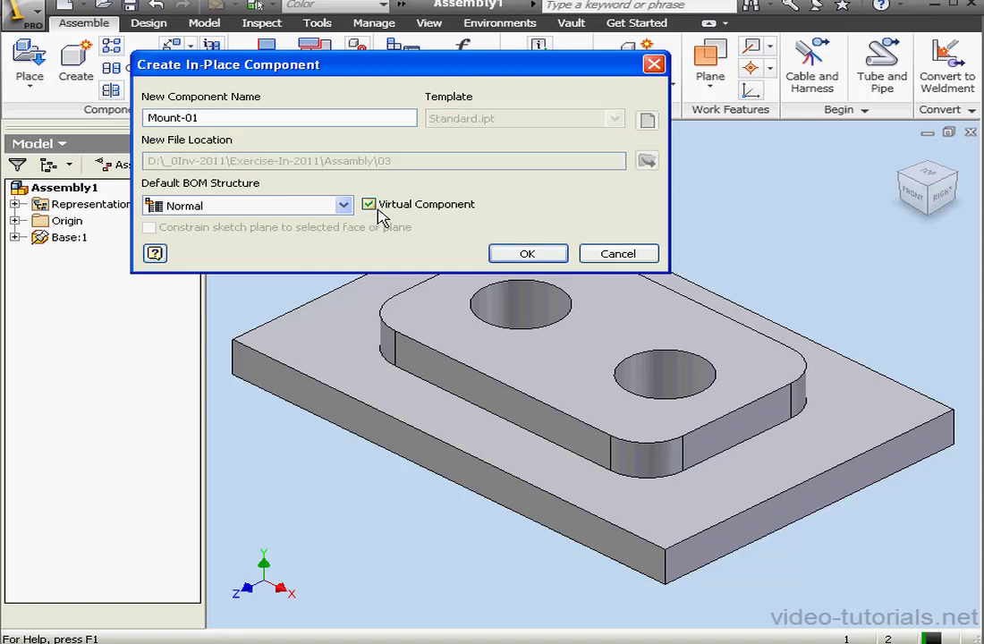
left_click(368, 205)
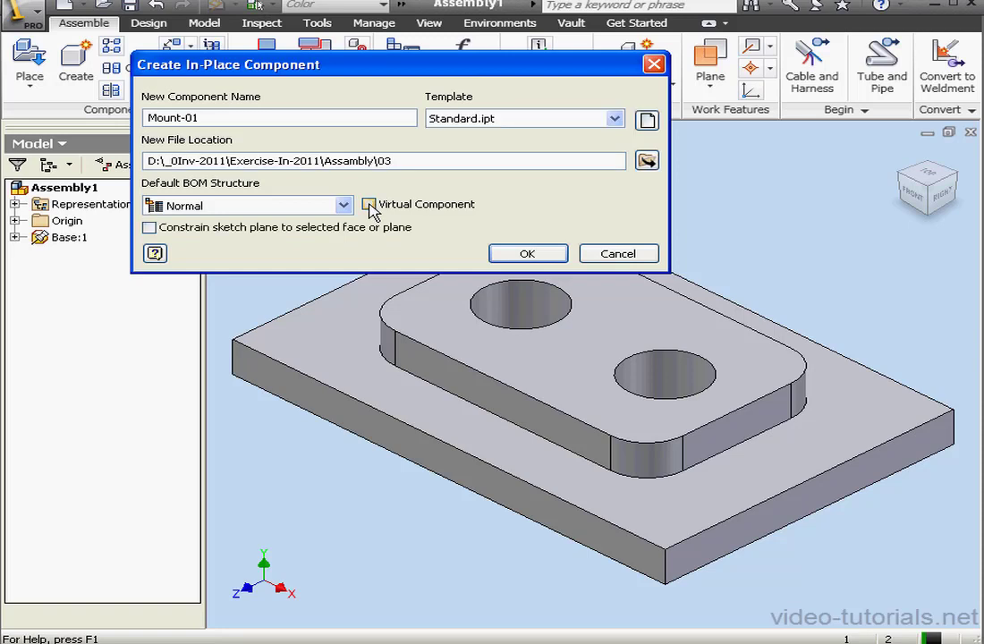
left_click(149, 228)
Step: Base Mount-01 on the boss top face and start a new sketch on its XY Plane
left_click(526, 253)
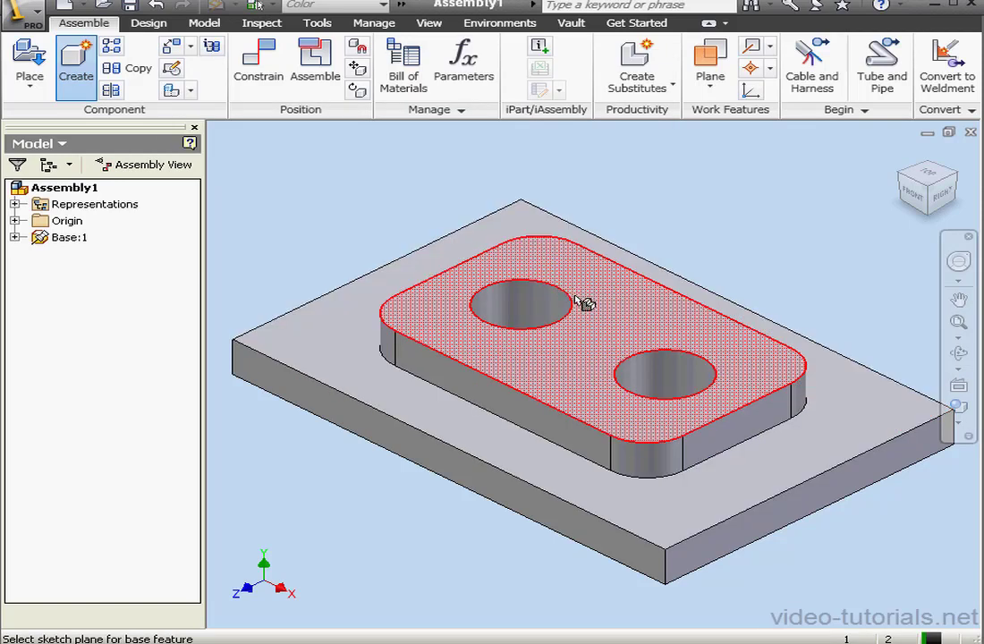
left_click(613, 317)
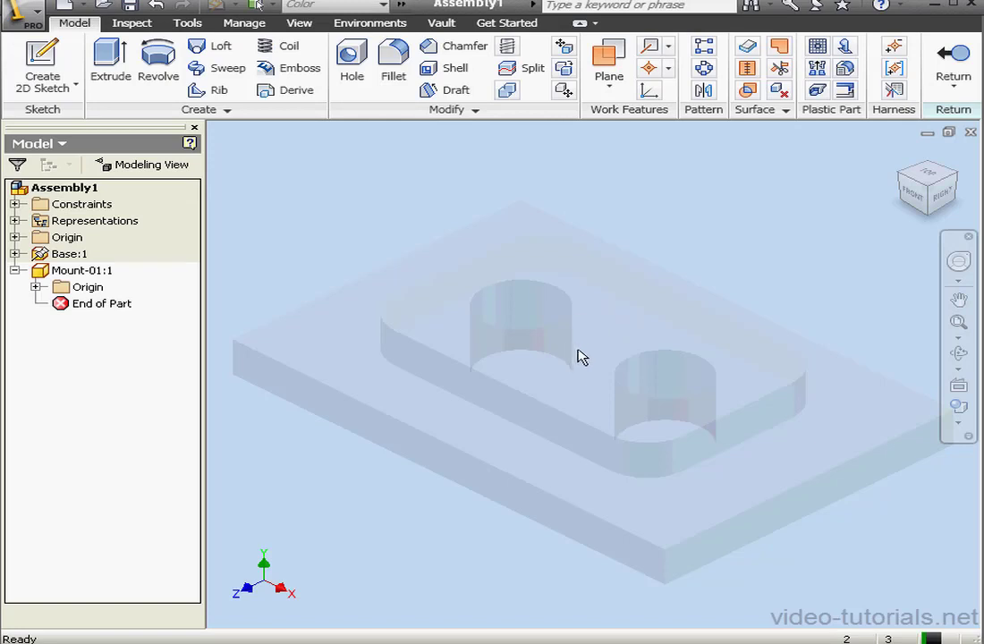
left_click(35, 286)
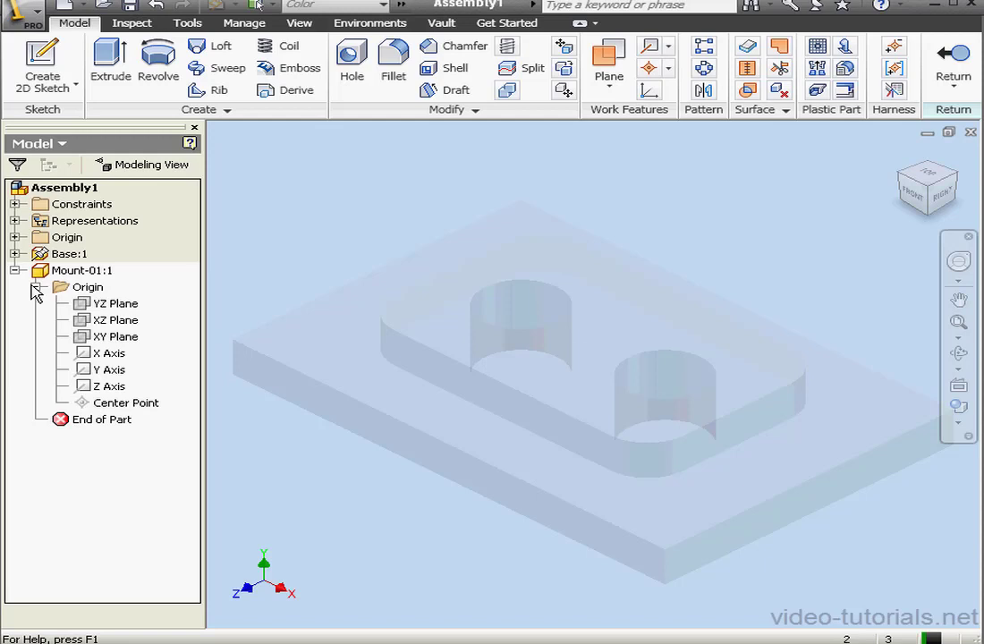
right_click(83, 337)
left_click(154, 400)
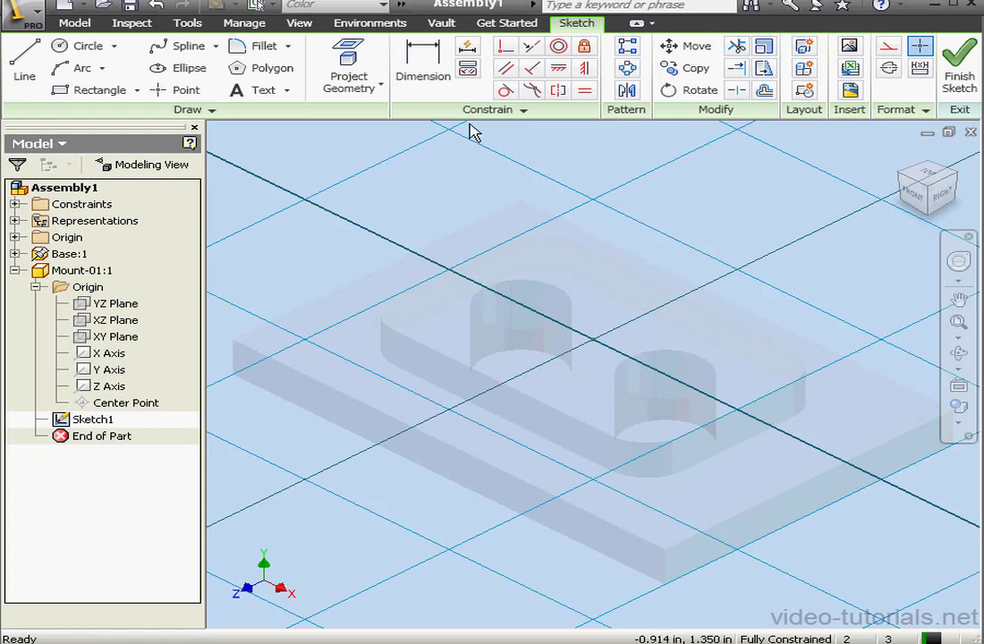
Step: Project the boss top face outline and both holes into Sketch1, then finish the sketch
left_click(359, 70)
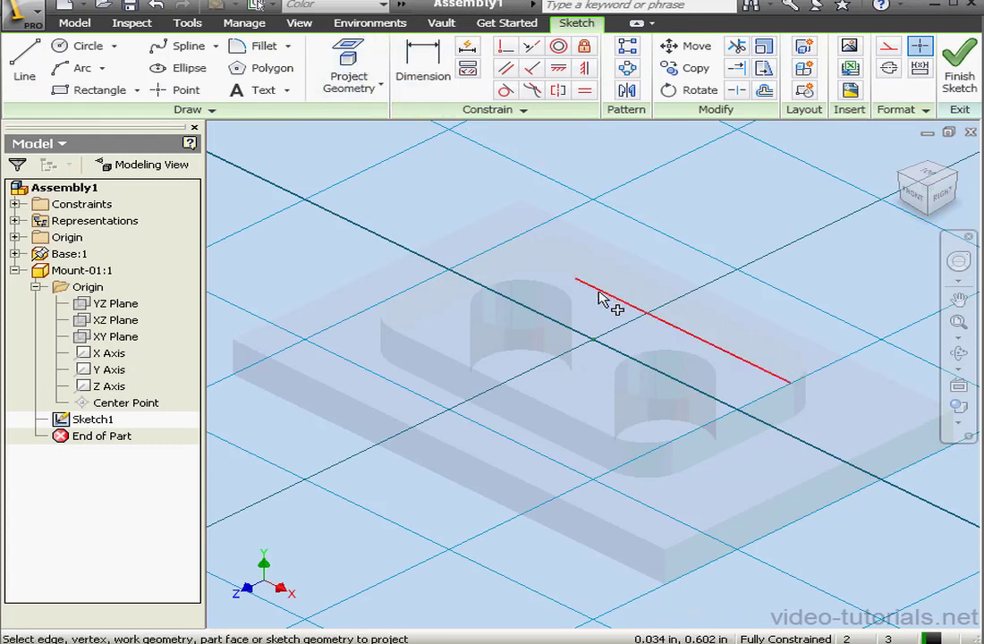
left_click(611, 317)
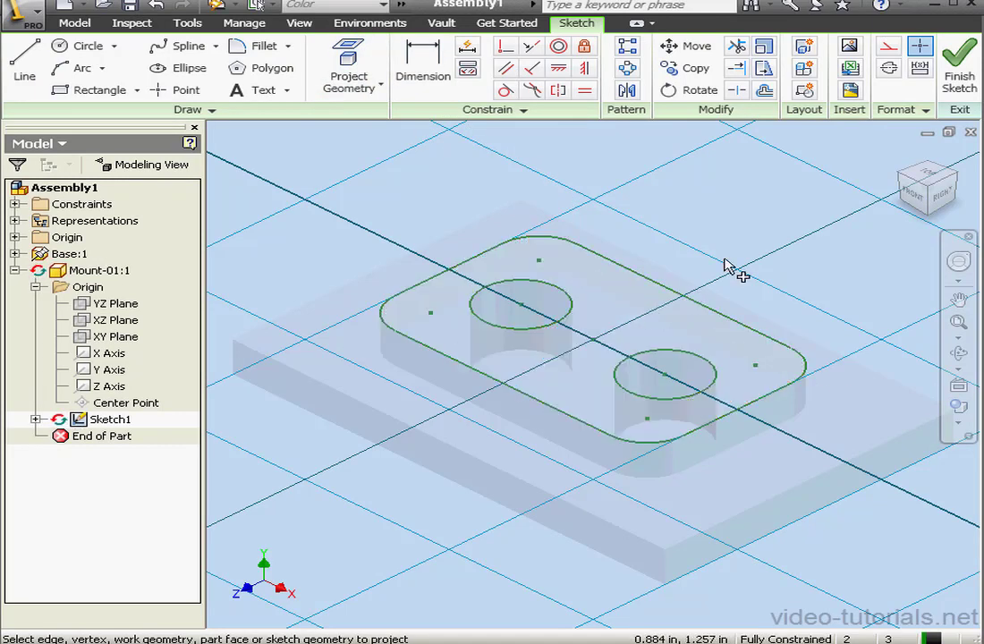
key("Escape")
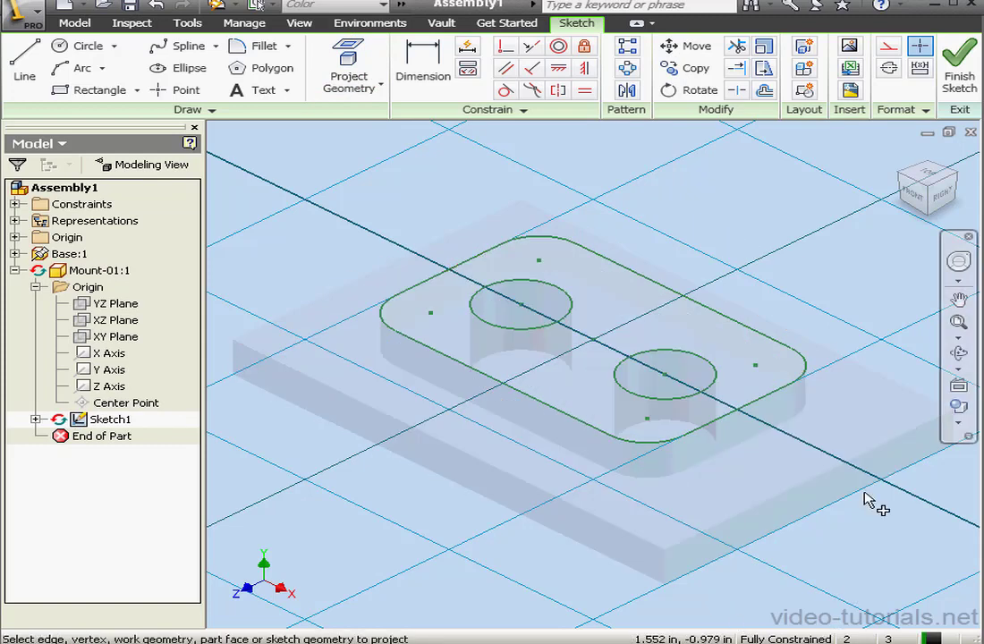
left_click(958, 65)
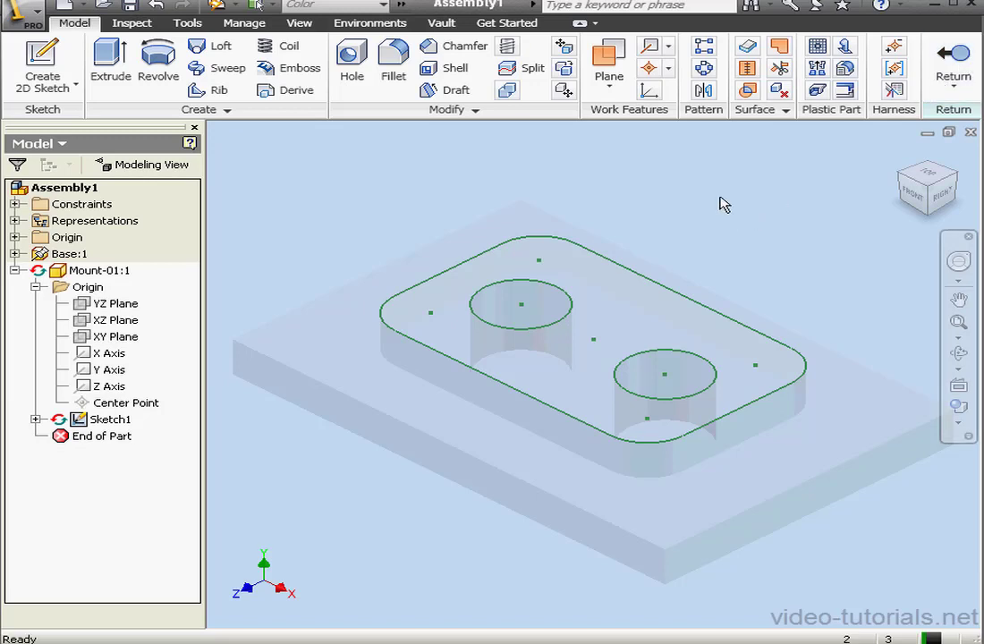
Step: Extrude the projected profile 0.25 in as Extrusion1 and expand Extrusion1 and Sketch1 in the browser
left_click(110, 63)
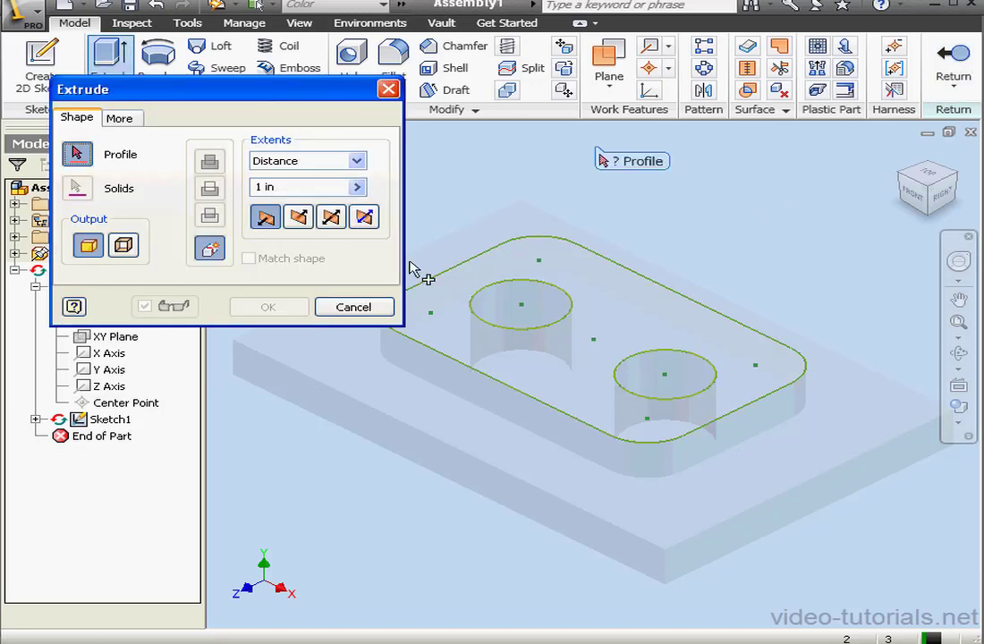
left_click(554, 376)
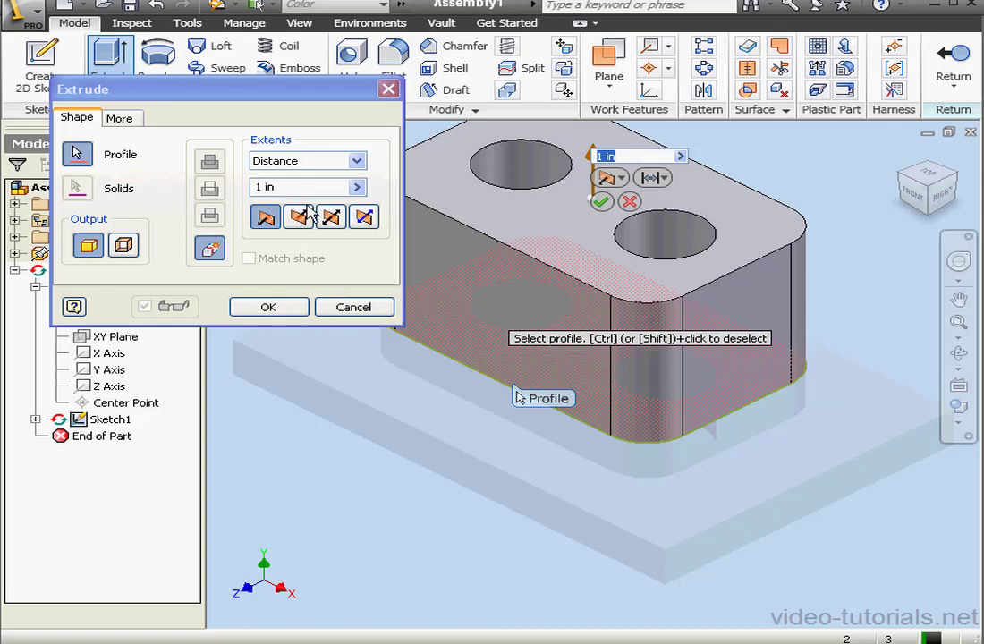
double_click(273, 188)
left_click_drag(275, 192, 223, 198)
key("BackSpace")
type(".")
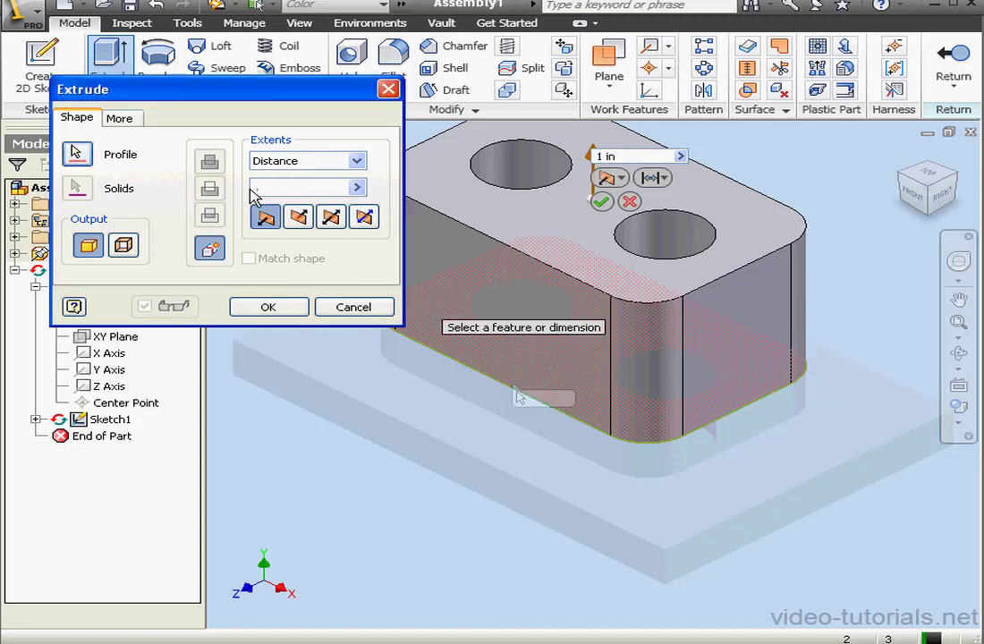
type("25")
left_click(273, 308)
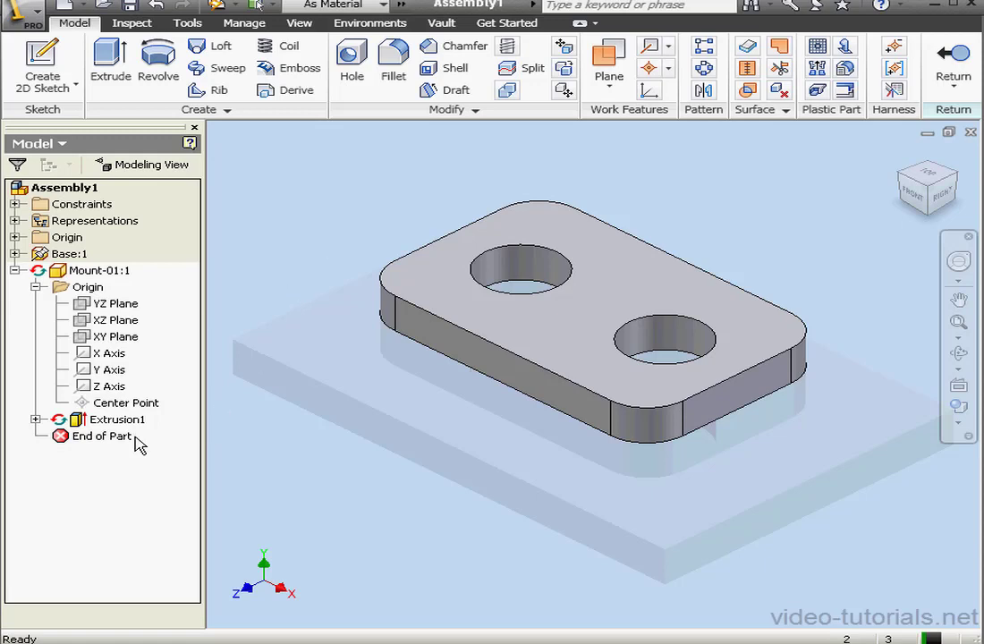
left_click(35, 419)
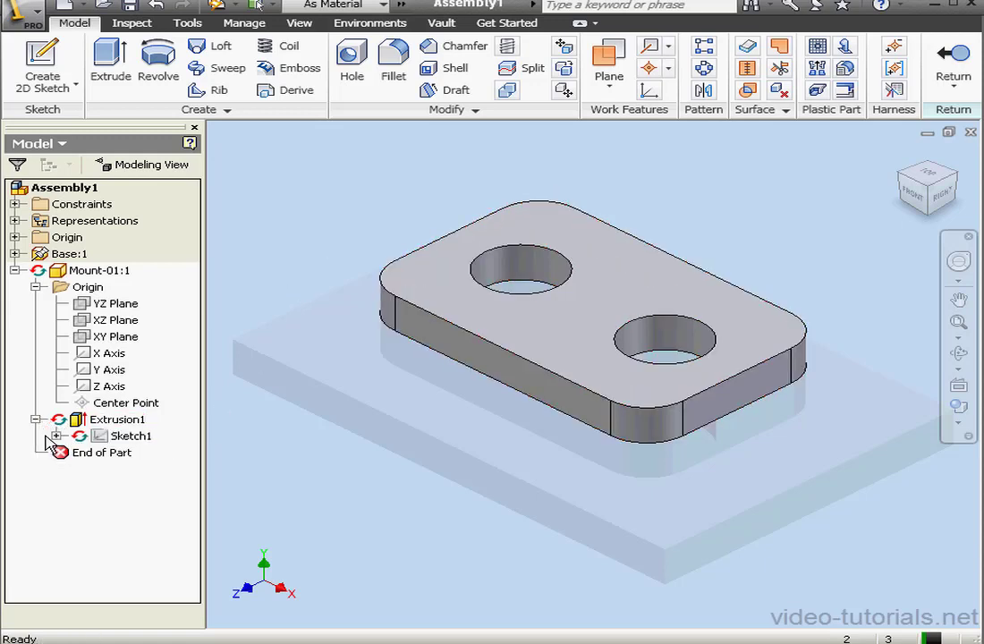
left_click(56, 436)
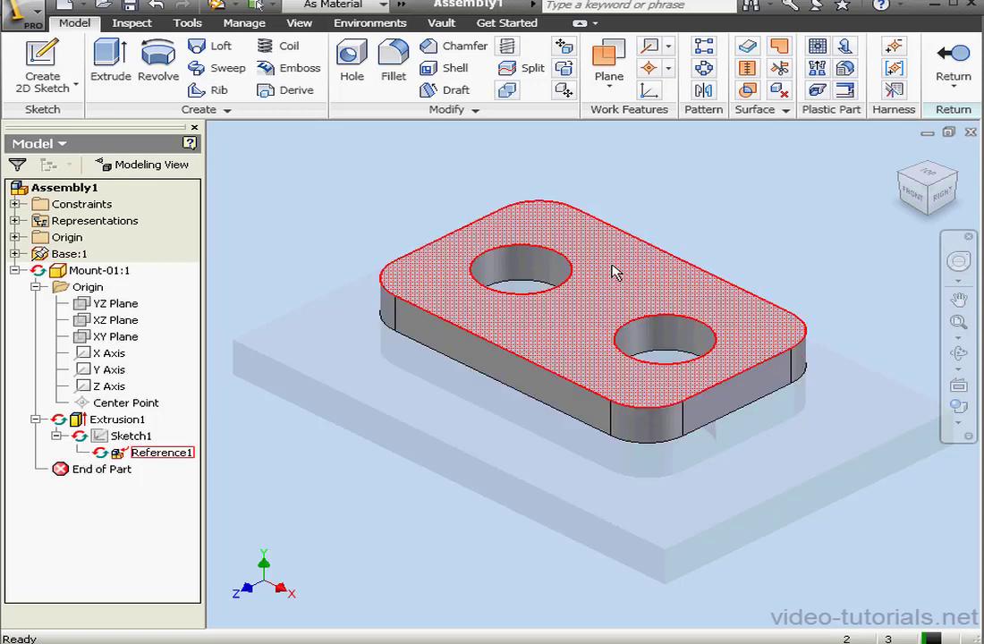
left_click(954, 72)
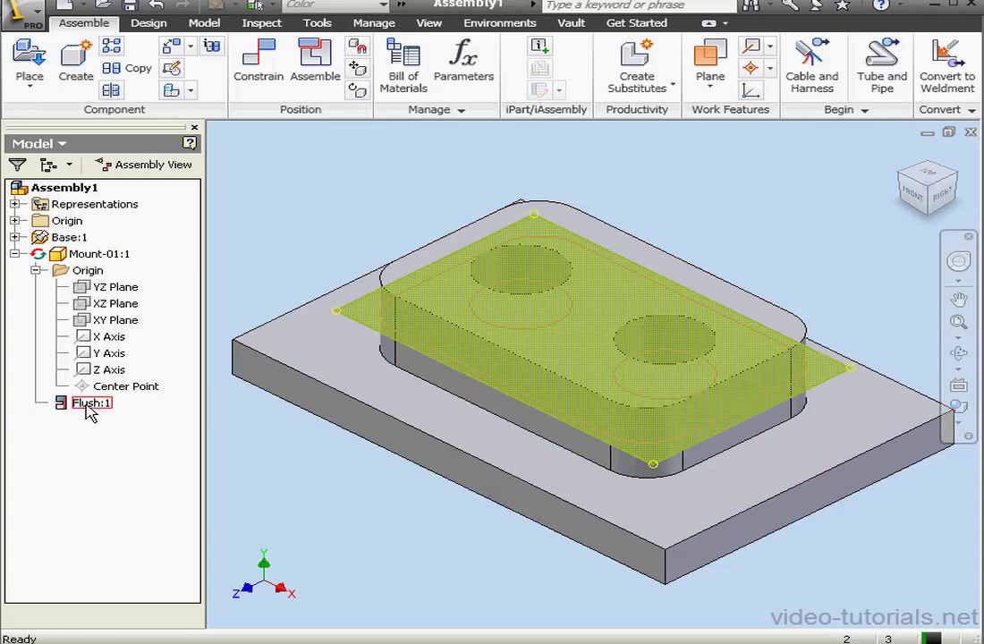
left_click(414, 374)
left_click_drag(593, 317, 650, 268)
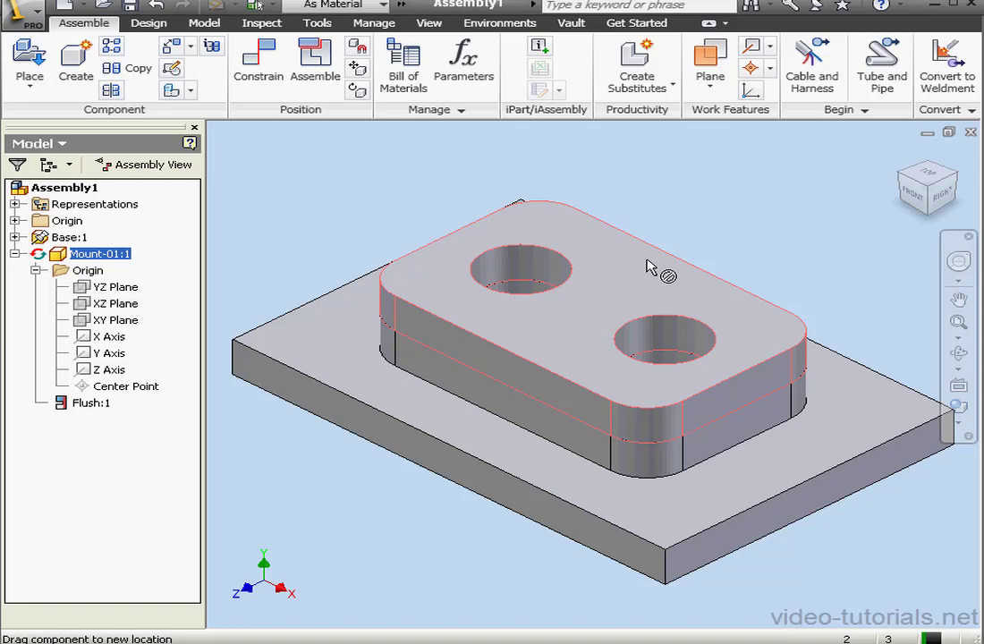
left_click_drag(650, 269, 621, 284)
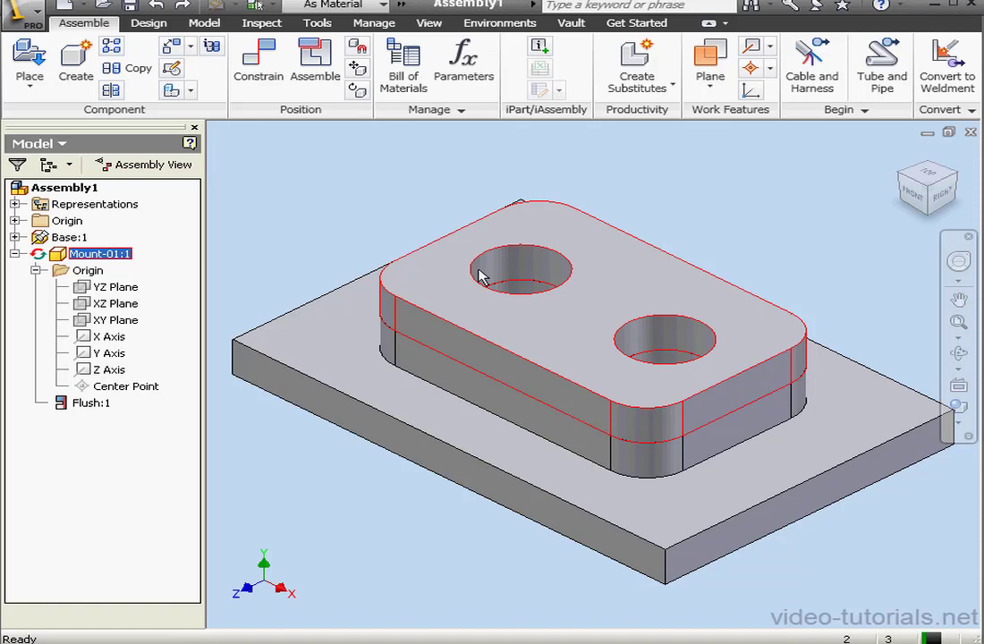
Step: Create in-place component Mount-02 without the sketch-plane constraint and place it in the assembly
right_click(81, 73)
left_click(75, 70)
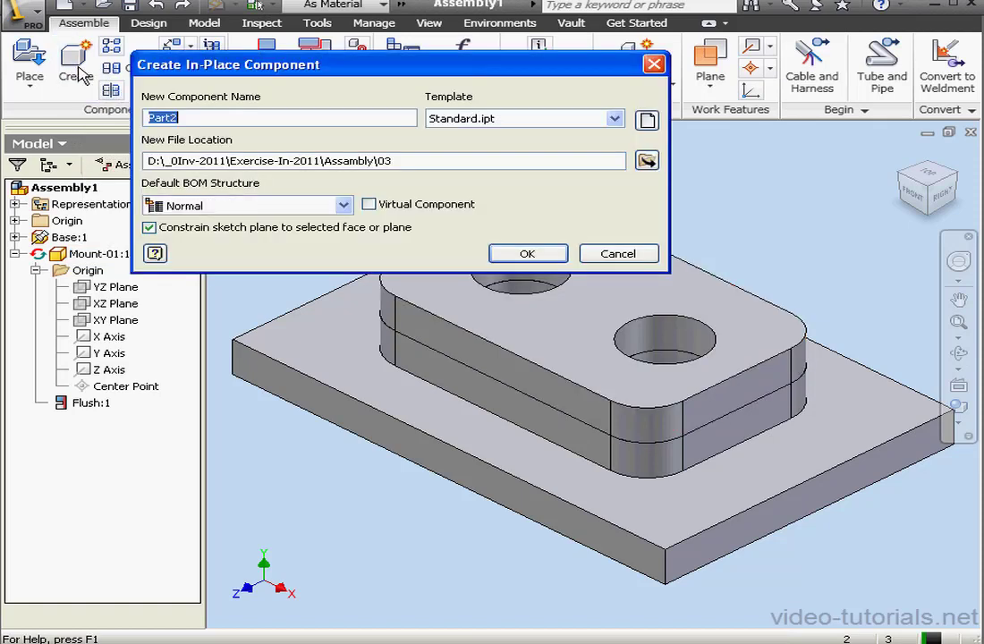
type("Mount-02")
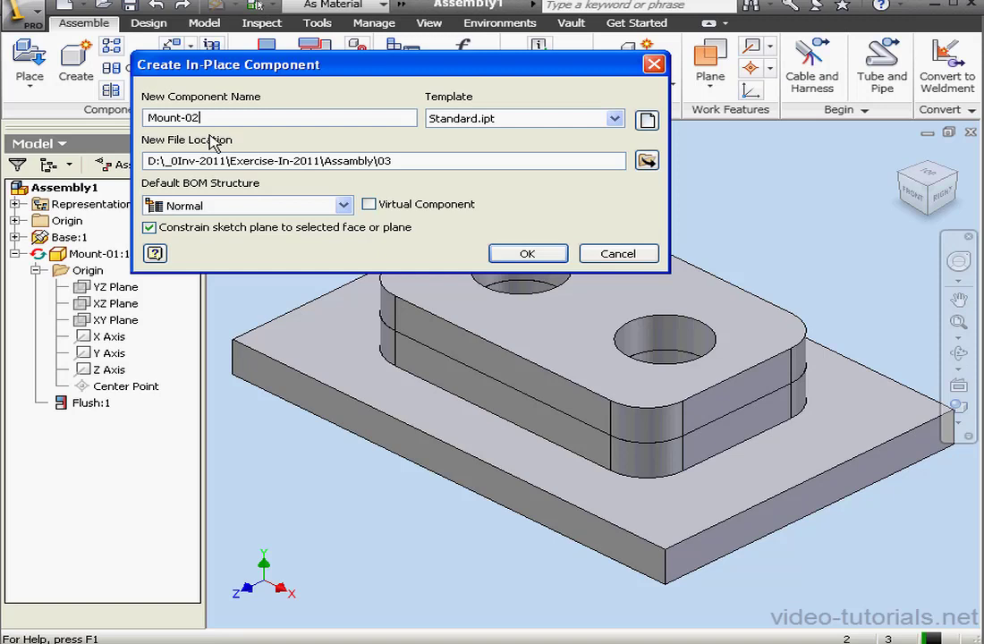
left_click(151, 228)
left_click(528, 254)
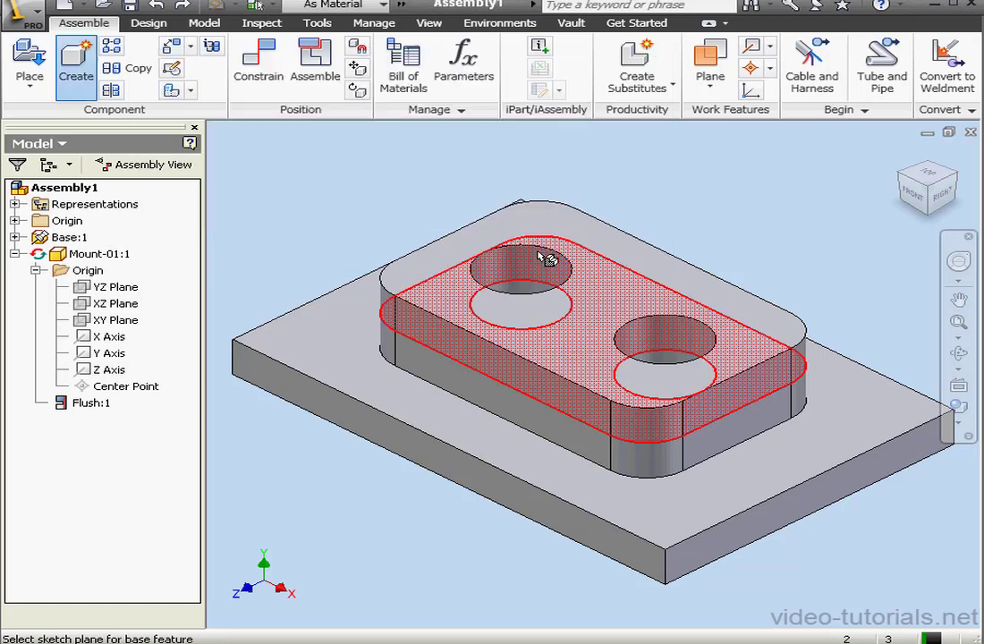
left_click(434, 282)
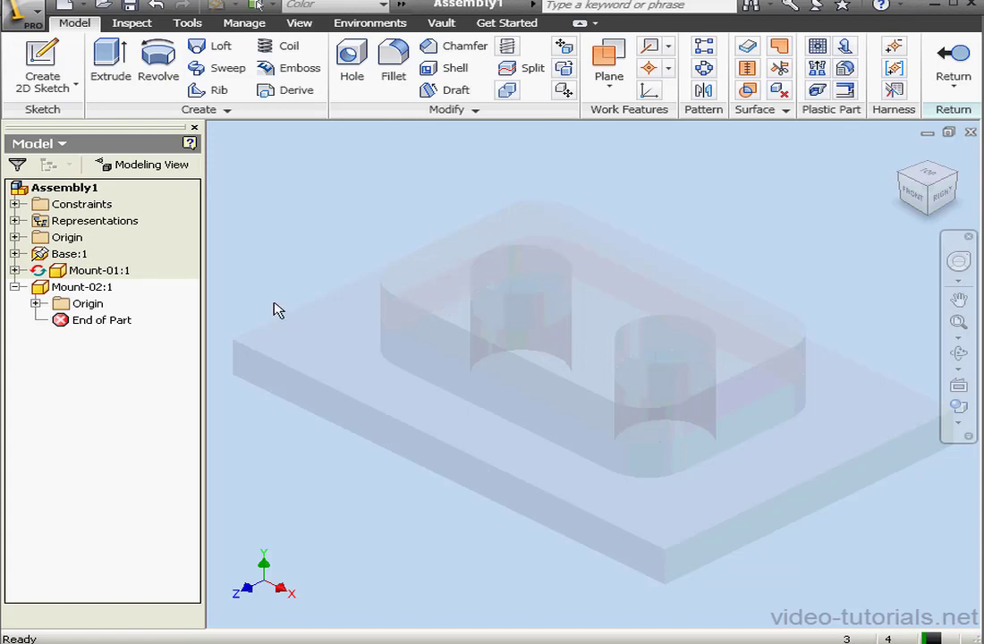
Step: Expand Mount-01 and Mount-02's Origin, then start a new sketch on Mount-02's XY Plane
left_click(70, 271)
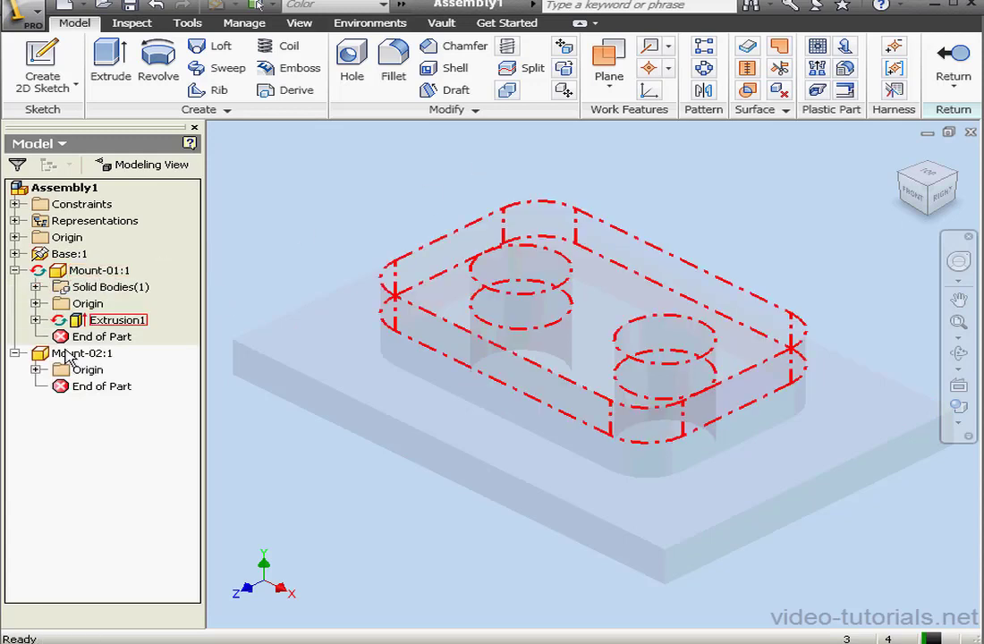
left_click(15, 353)
left_click(35, 369)
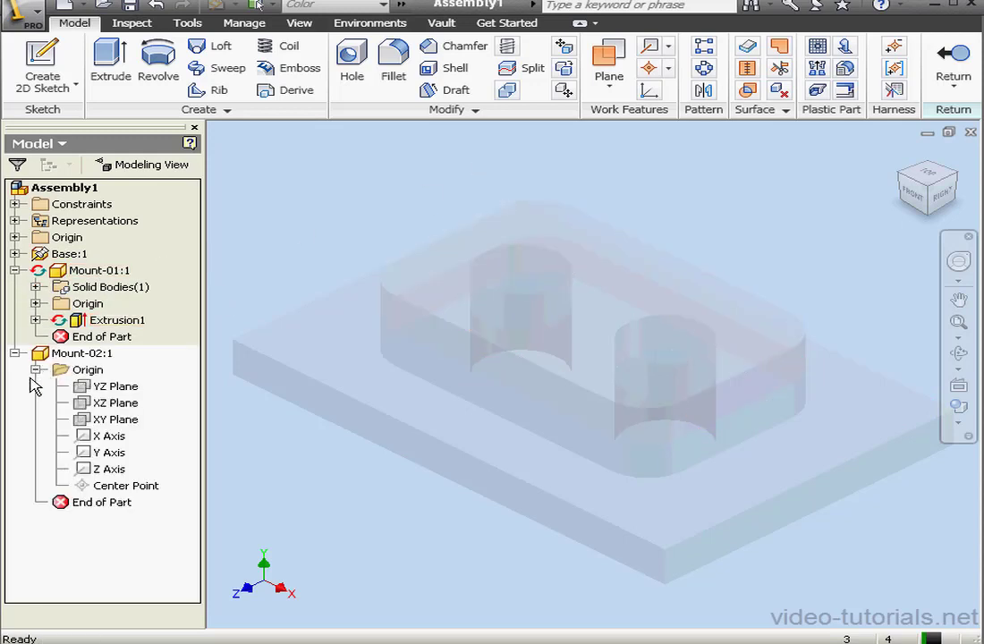
right_click(102, 419)
left_click(185, 486)
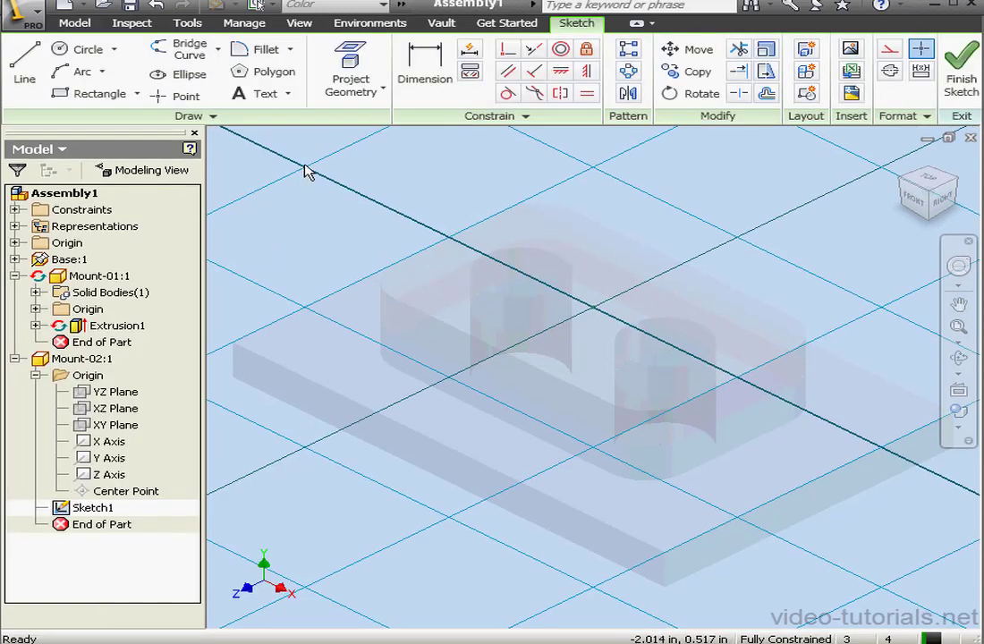
Step: Project Mount-01's top face outline and holes into Sketch1 and finish the sketch
left_click(356, 69)
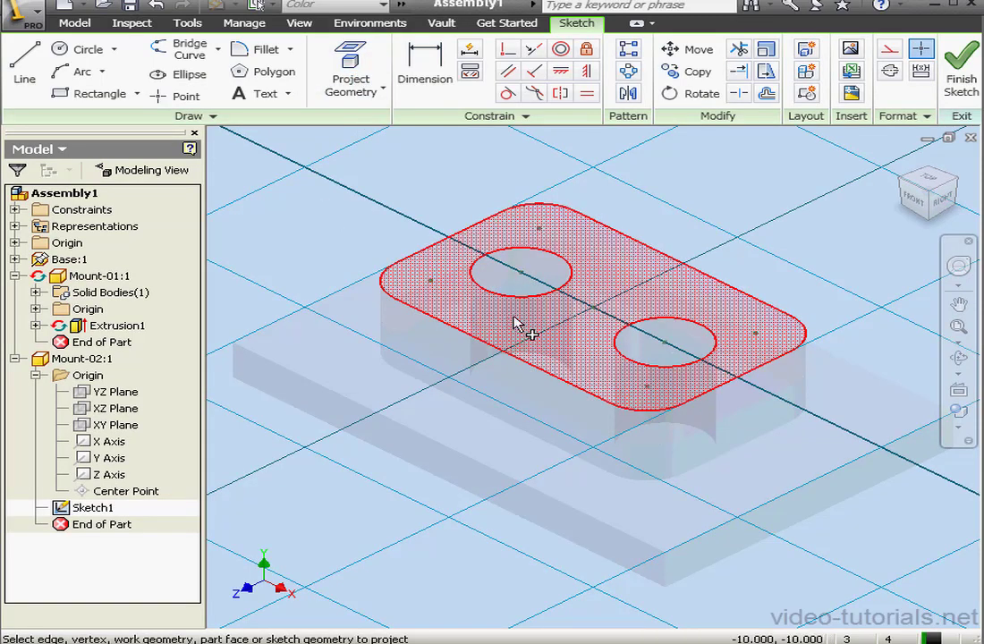
left_click(515, 322)
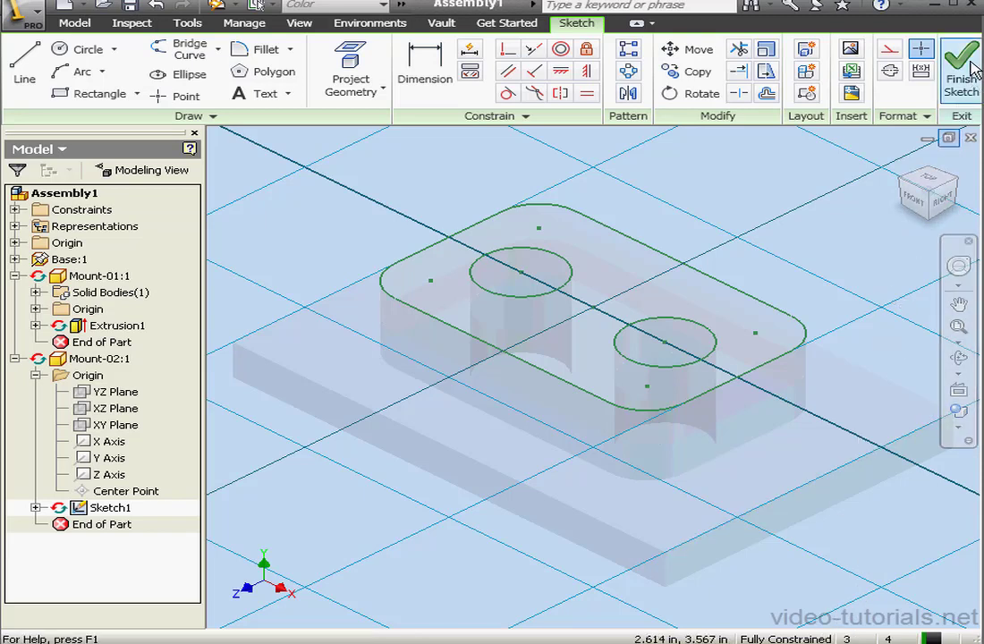
left_click(961, 99)
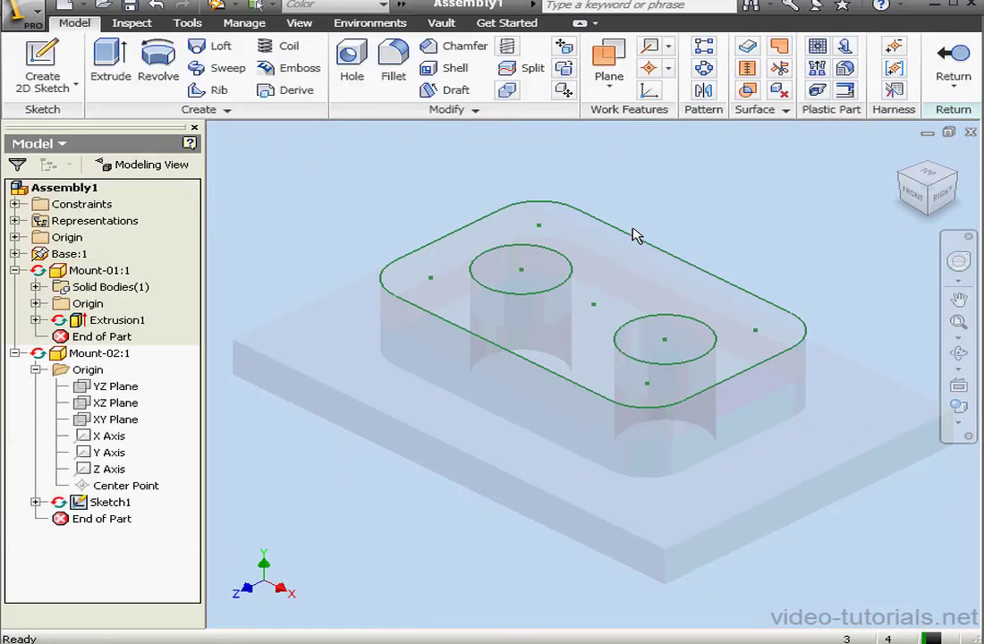
Step: Extrude Mount-02's sketch profile a distance of .25 in
left_click(110, 57)
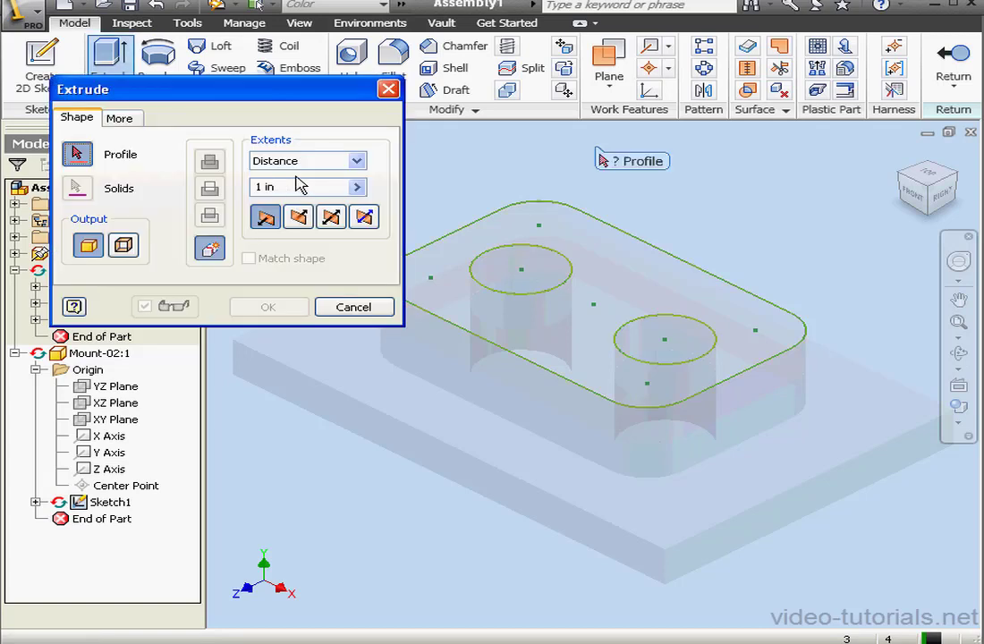
left_click(572, 331)
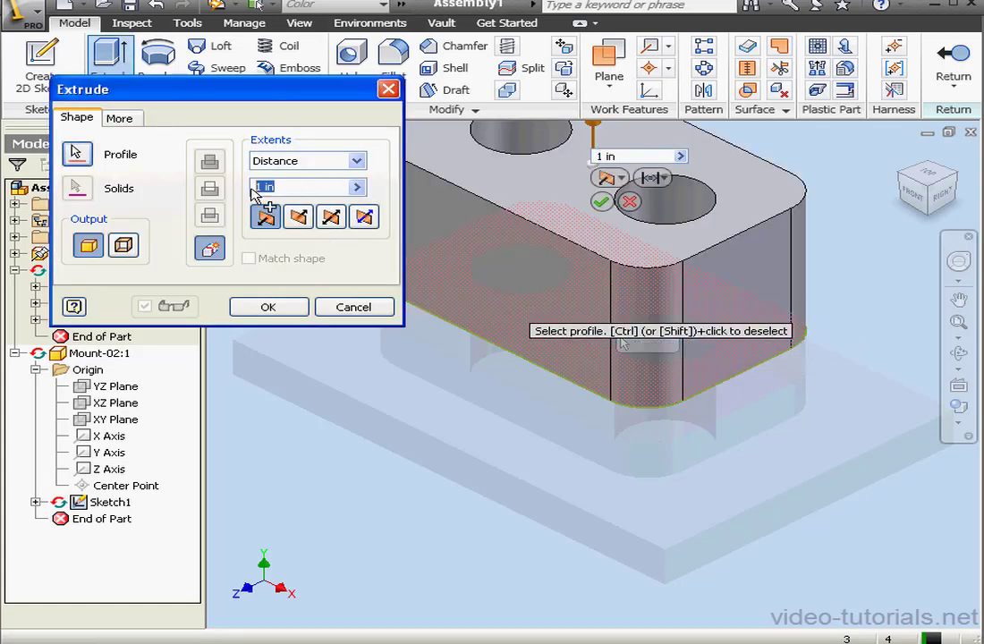
type(".25")
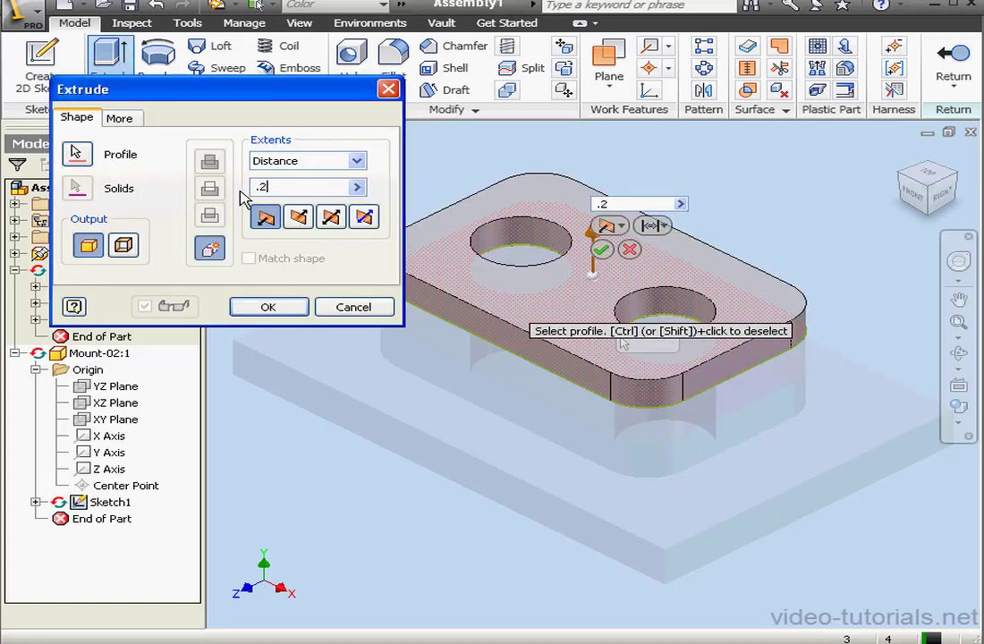
left_click(269, 308)
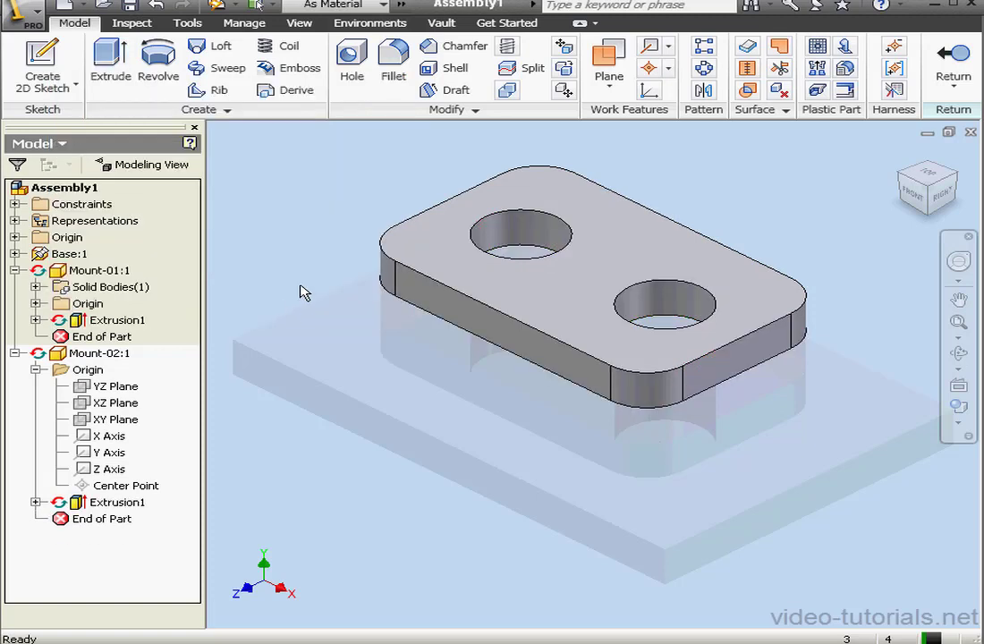
Step: Return to the assembly level and drag Mount-02 up so it floats above Mount-01
left_click(954, 71)
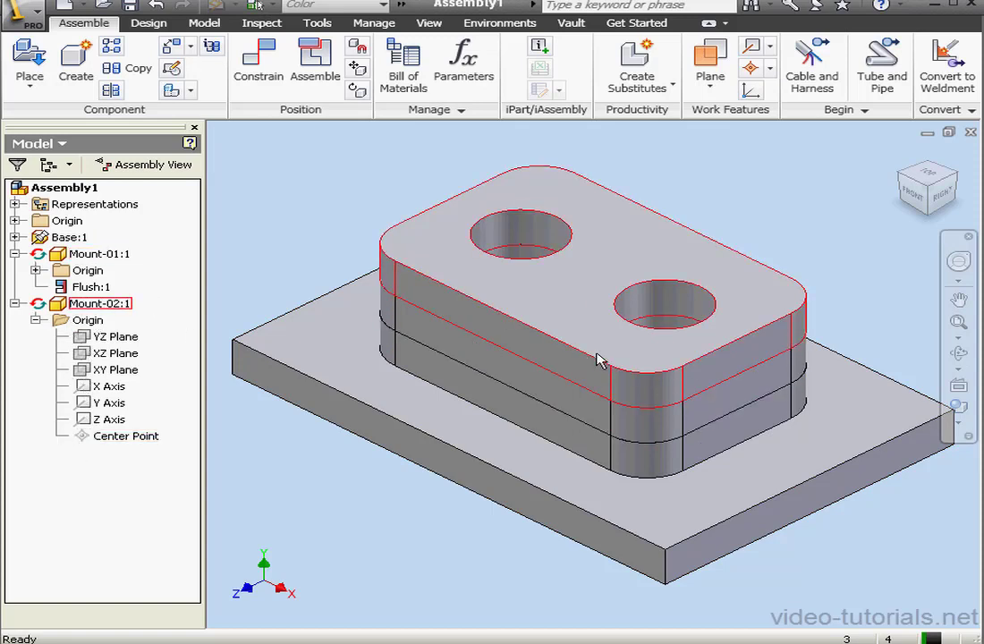
left_click_drag(597, 356, 554, 302)
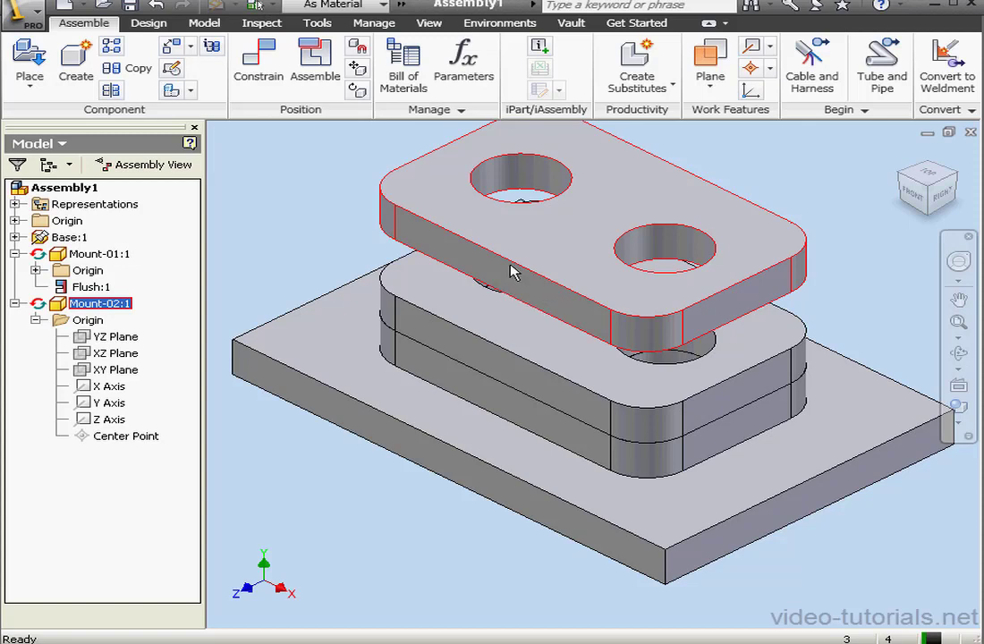
Step: Edit Mount-02 in place and break Sketch1's Reference1 link to Mount-01's projected geometry
double_click(56, 307)
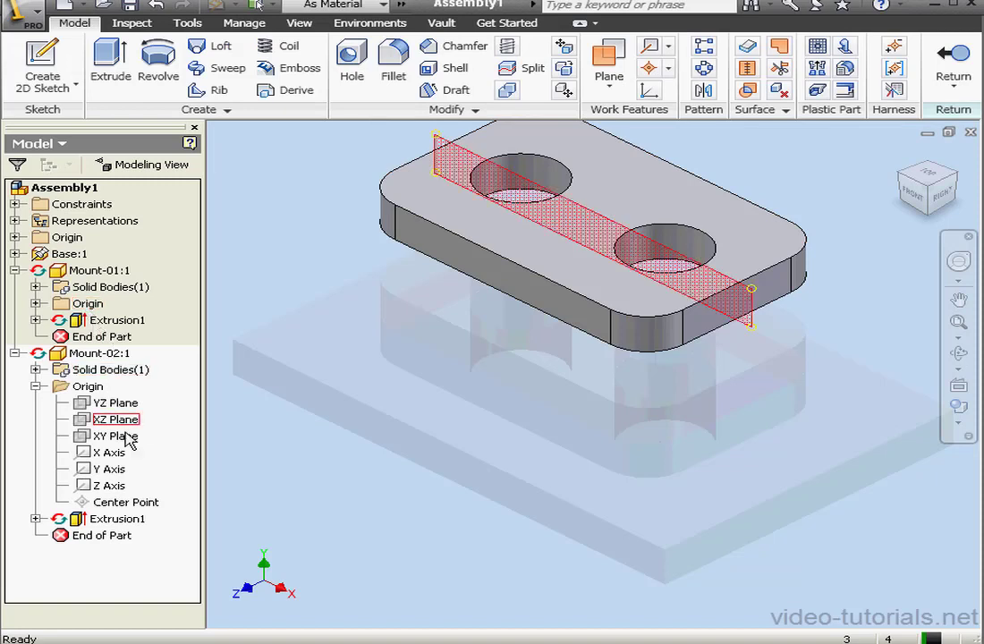
left_click(35, 519)
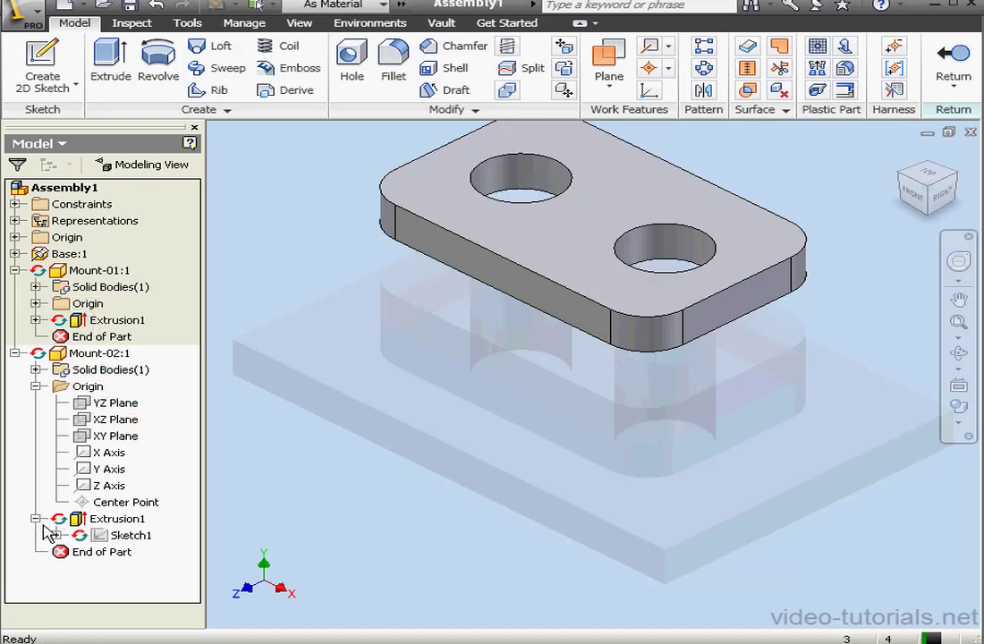
left_click(54, 535)
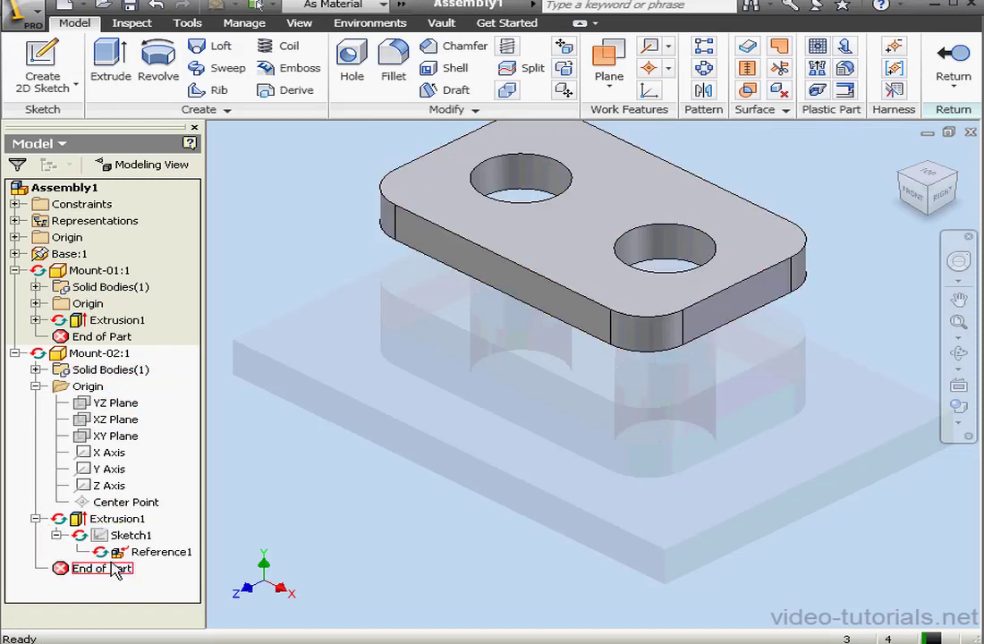
right_click(141, 552)
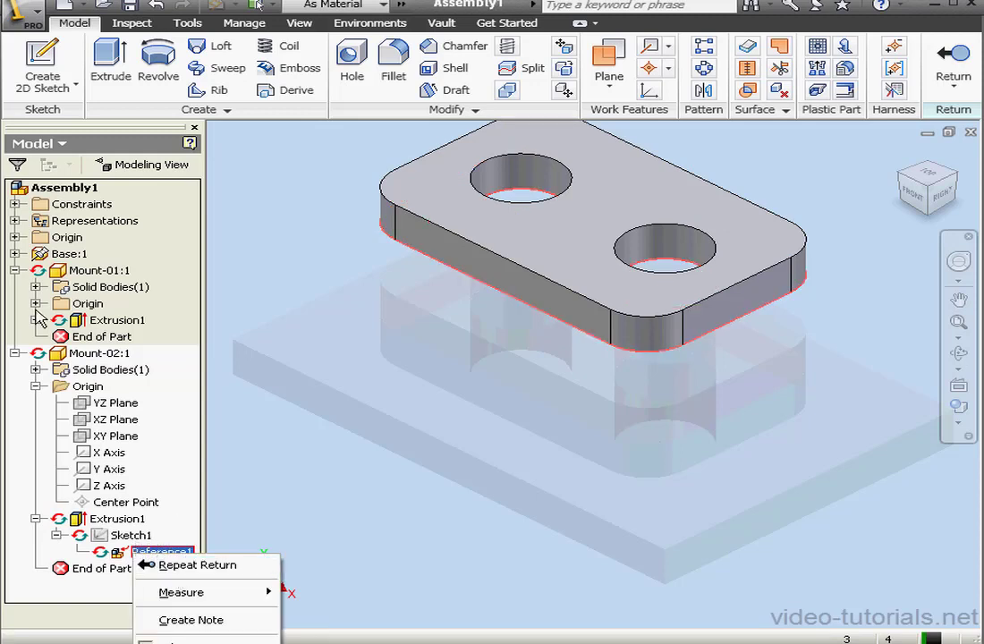
left_click(14, 270)
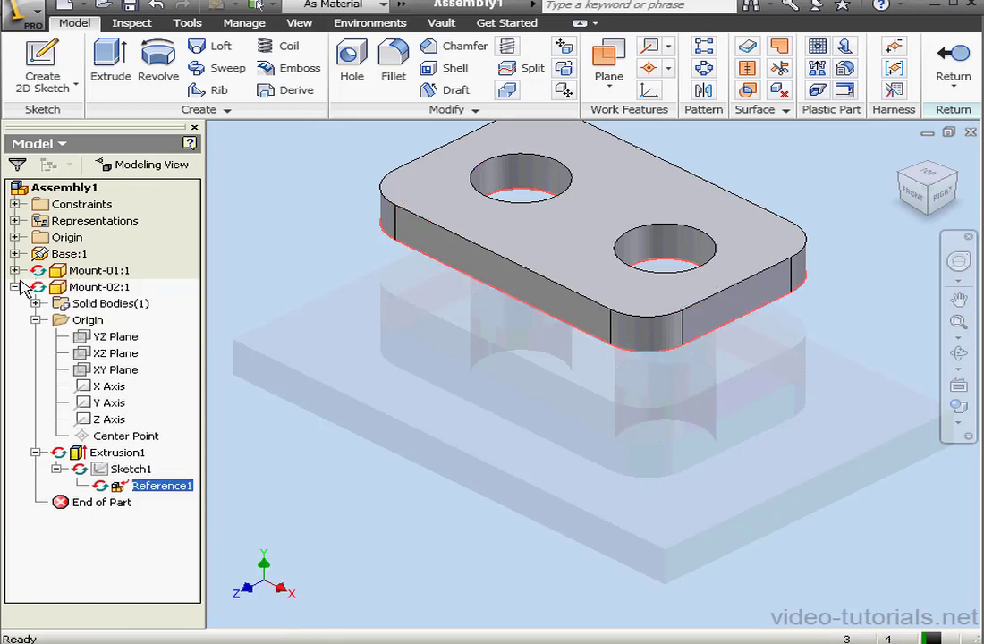
right_click(154, 483)
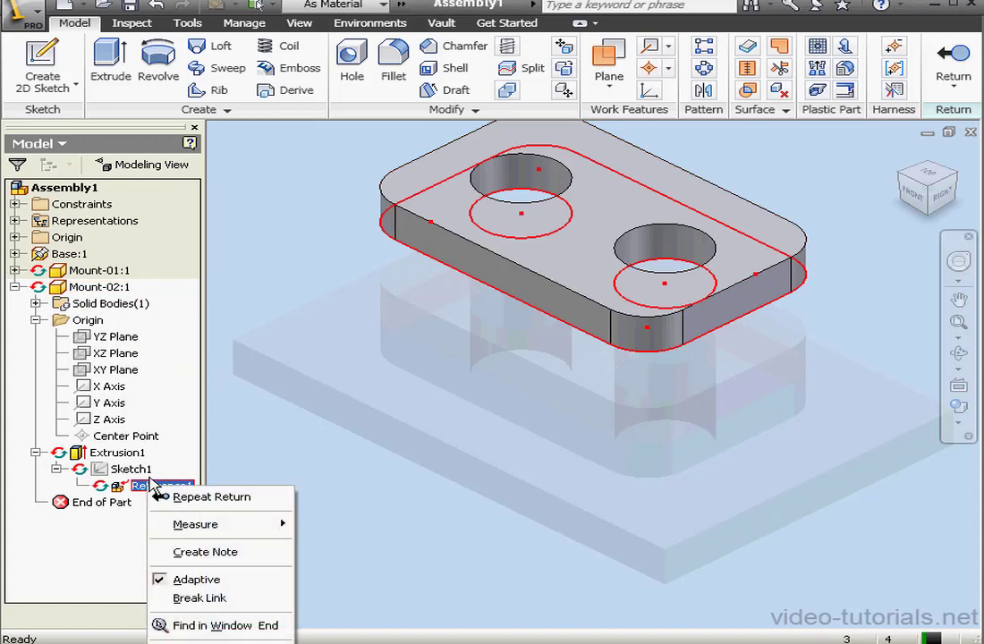
left_click(207, 598)
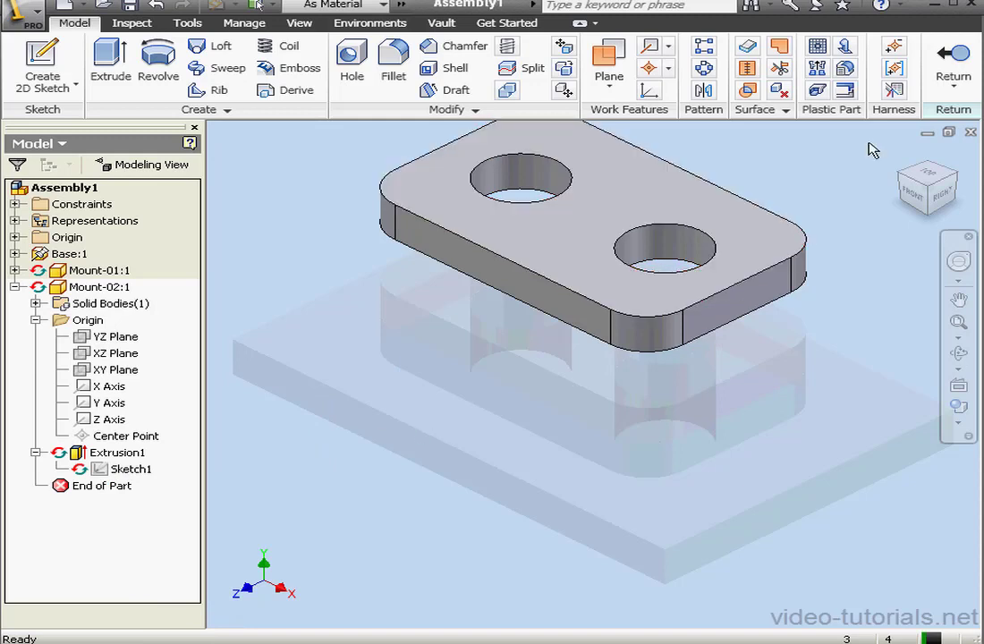
Step: Back in the assembly, mate Mount-02's face to the lower plate as Mate:1, then drag to test
left_click(961, 71)
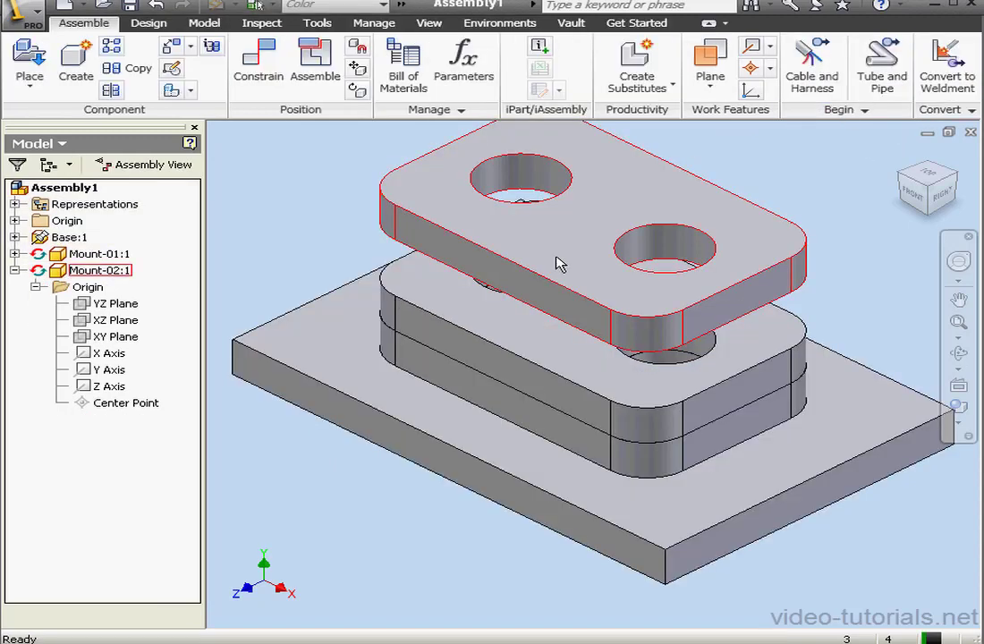
left_click_drag(560, 264, 472, 221)
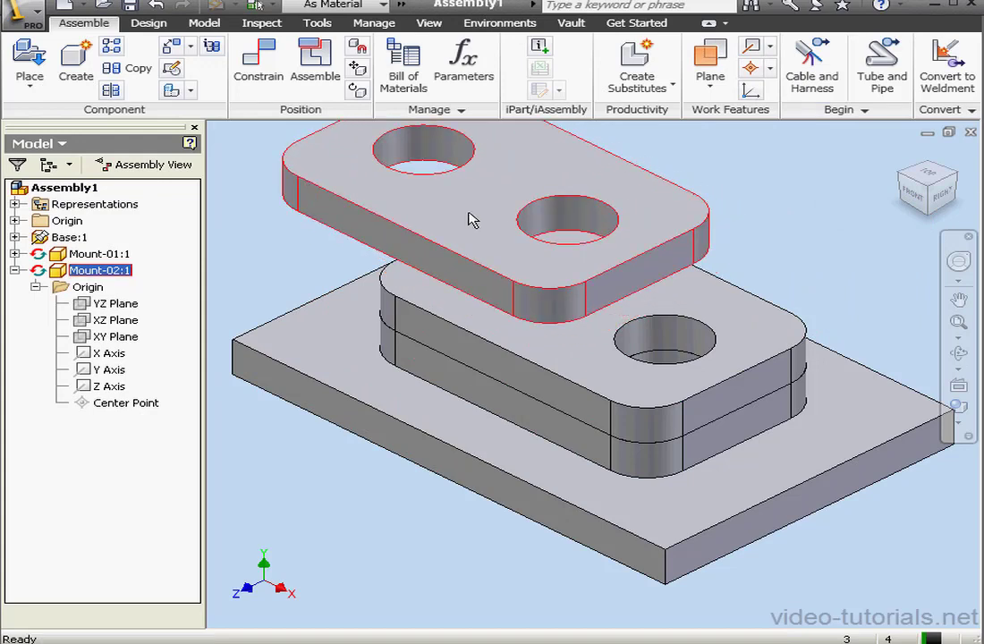
left_click(259, 58)
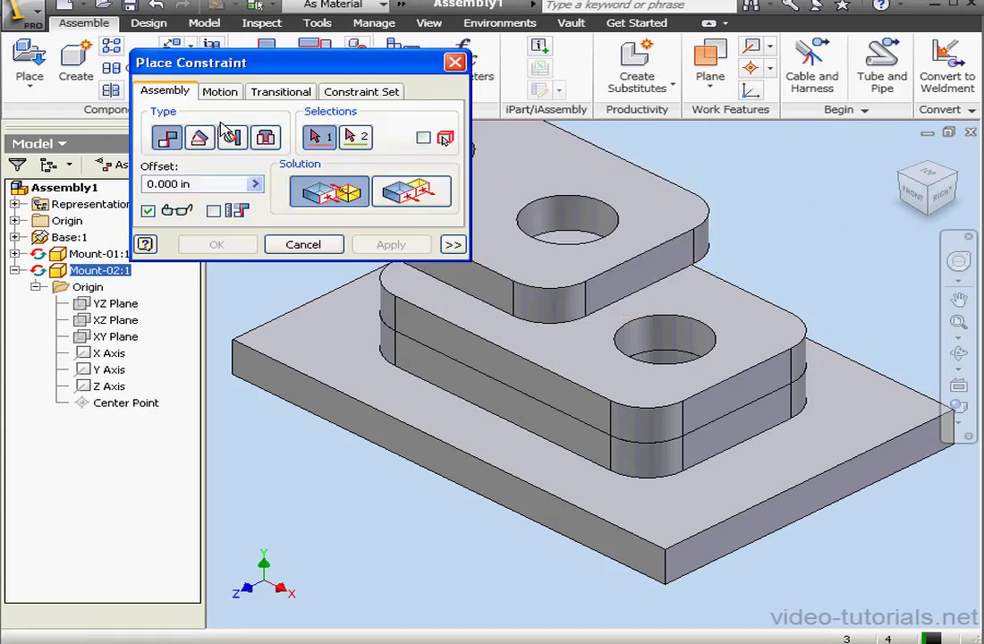
left_click(464, 300)
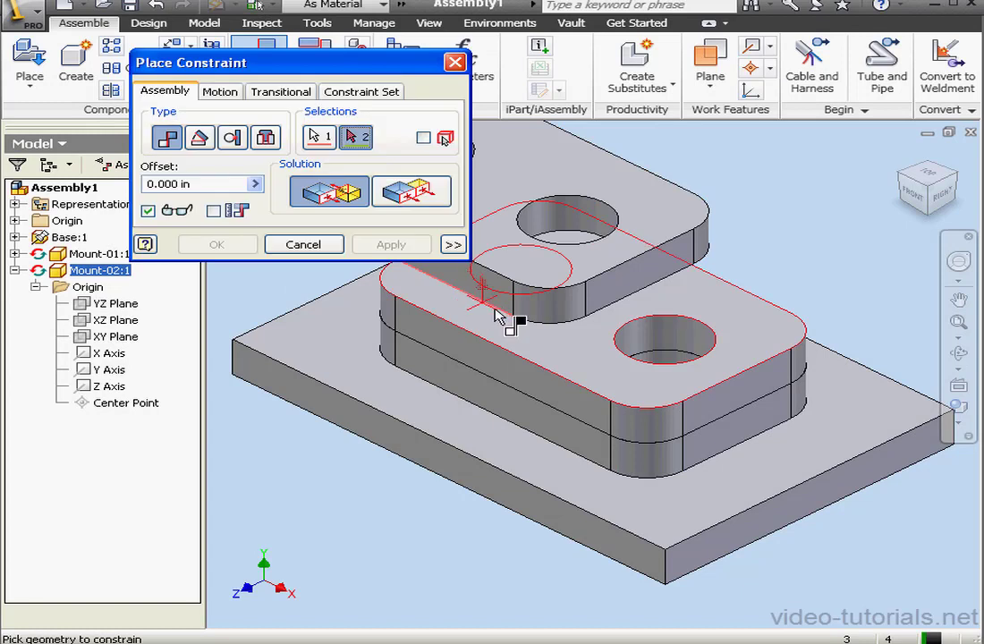
left_click(501, 356)
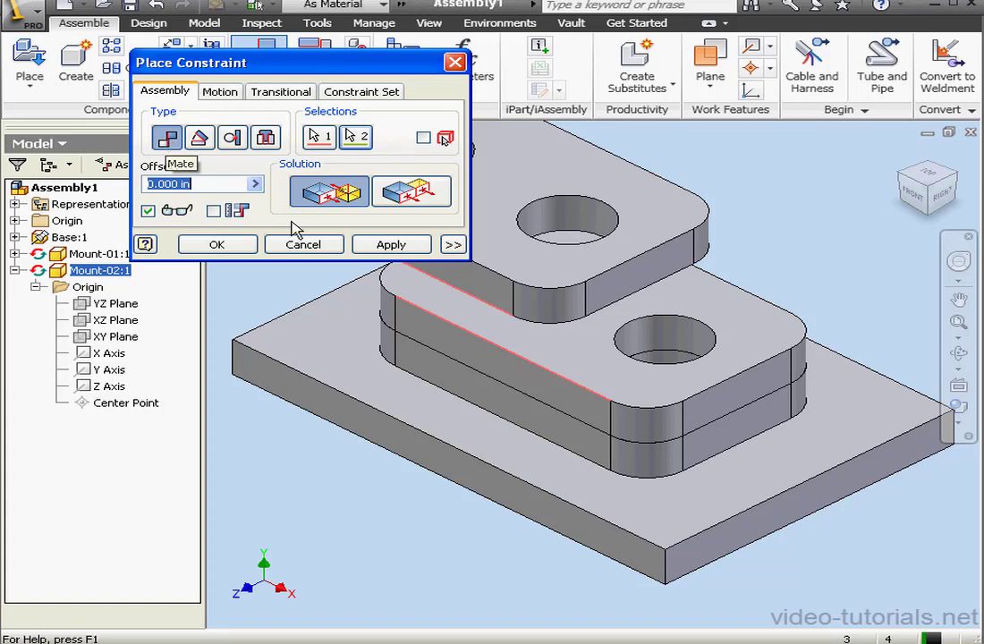
left_click(390, 245)
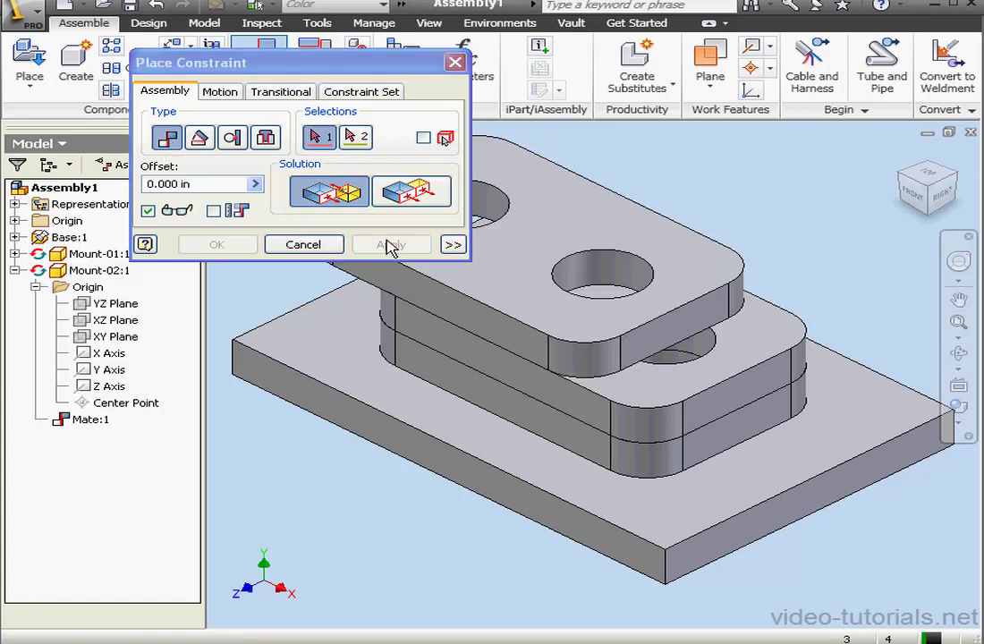
left_click(340, 246)
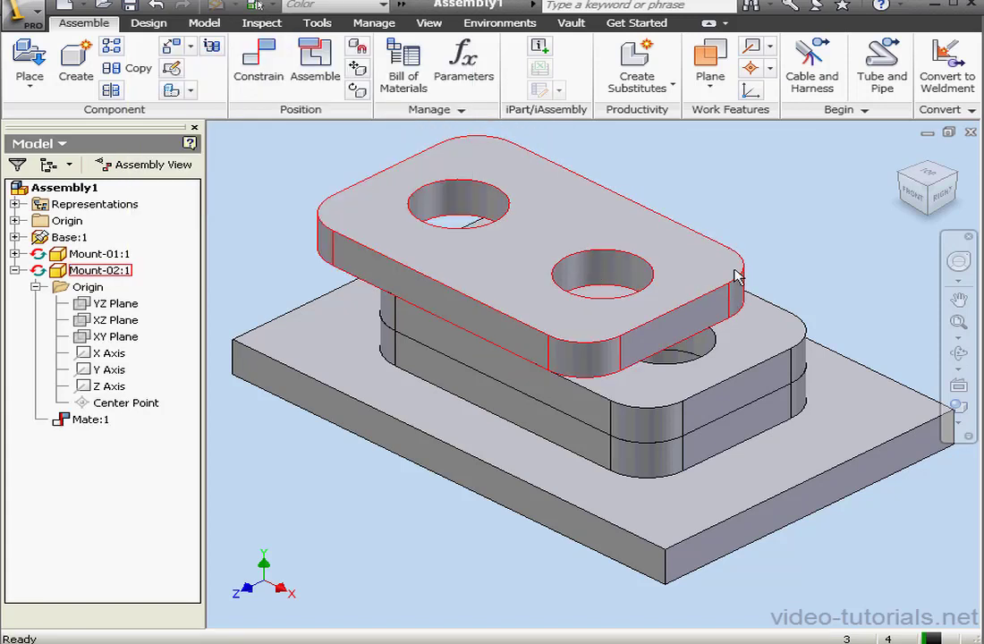
left_click_drag(737, 277, 670, 209)
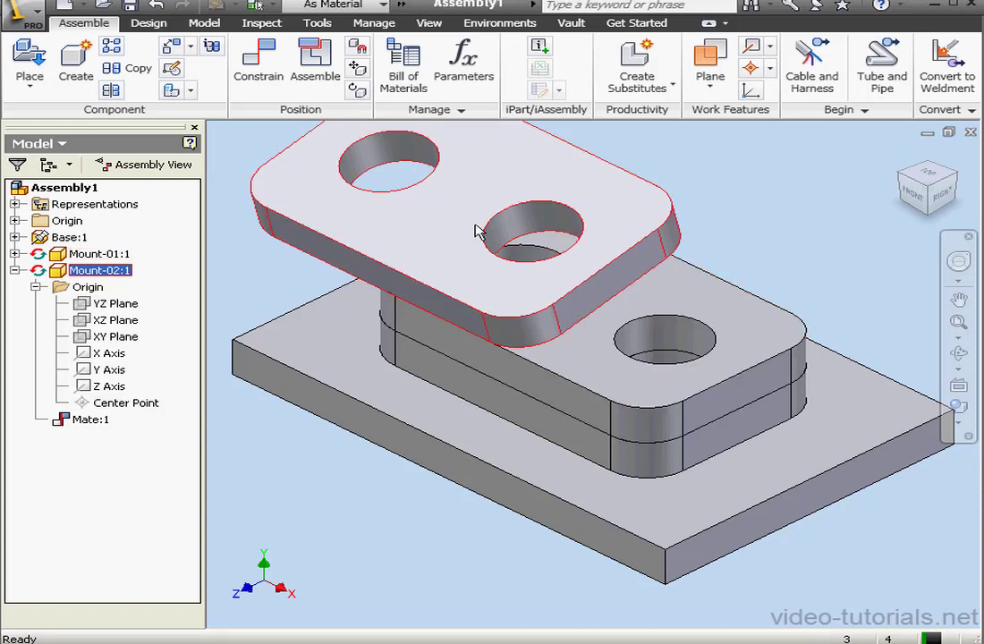
Step: Mate Mount-02's face to the matching plate face below as Mate:2, and check that it stays fixed
left_click(254, 71)
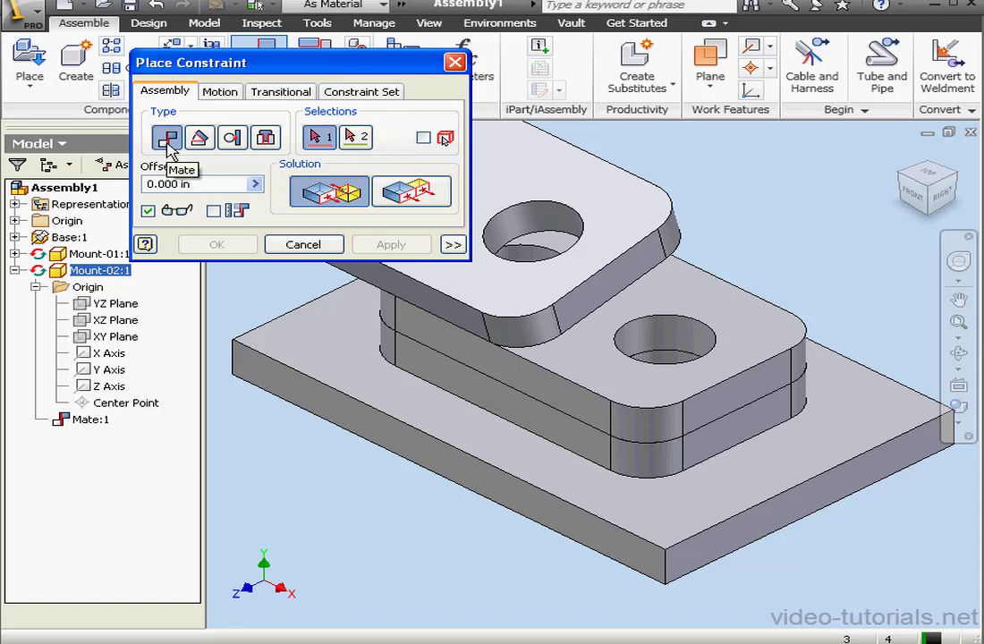
left_click(632, 290)
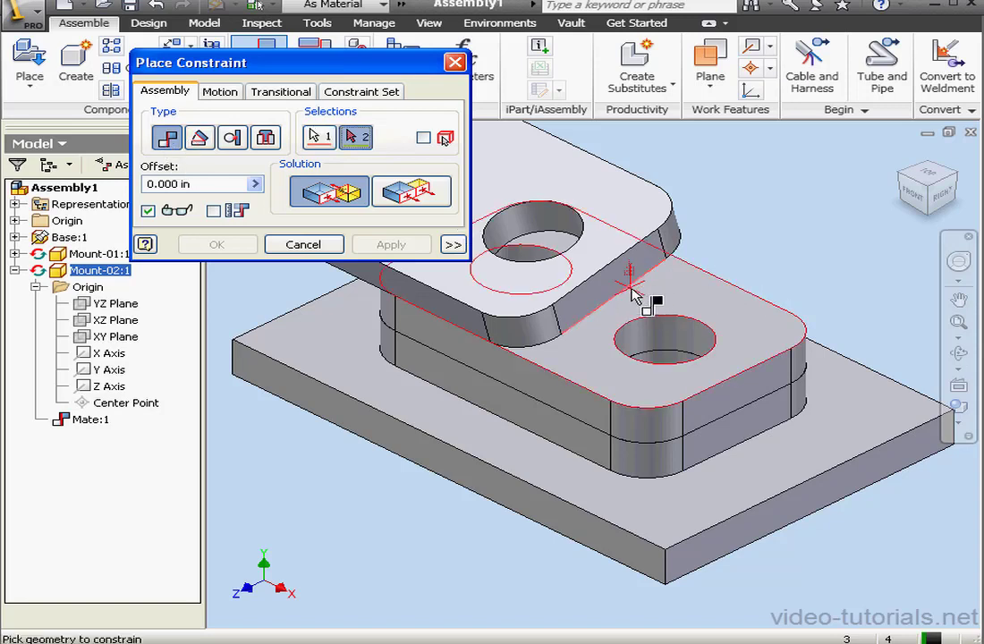
left_click(780, 363)
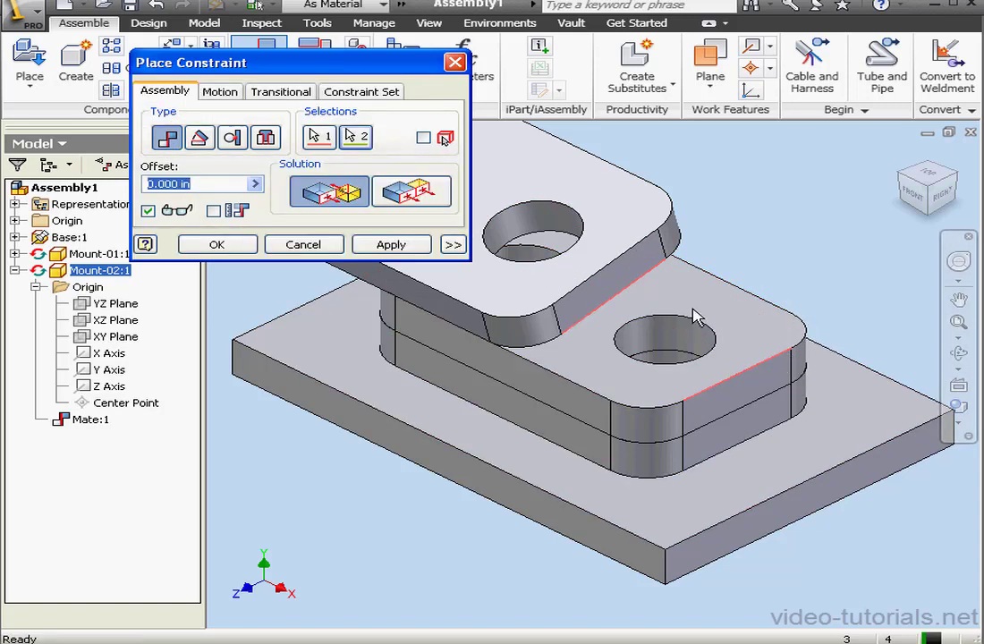
left_click(421, 245)
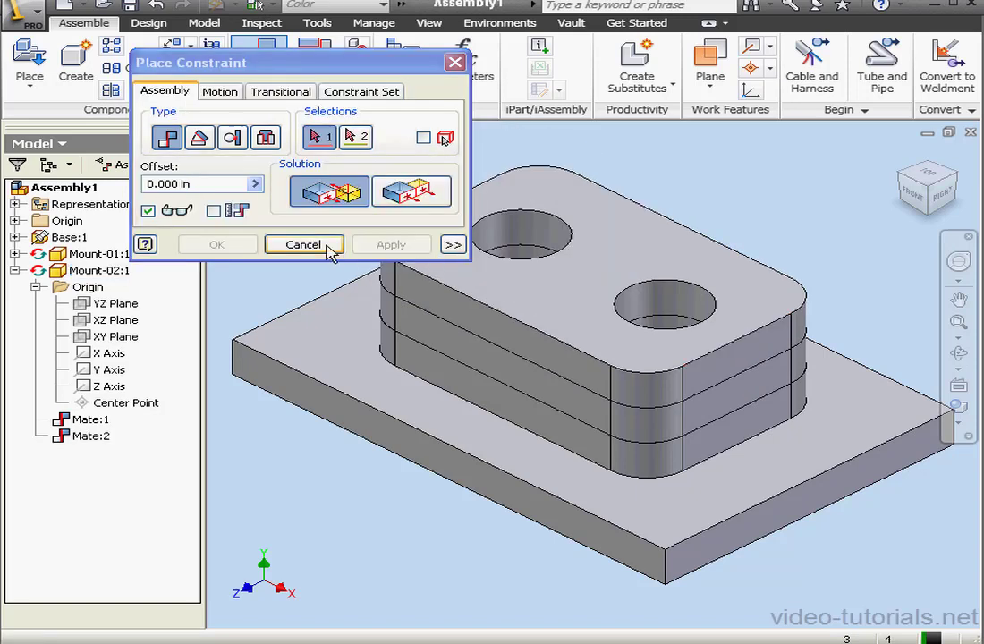
left_click(328, 250)
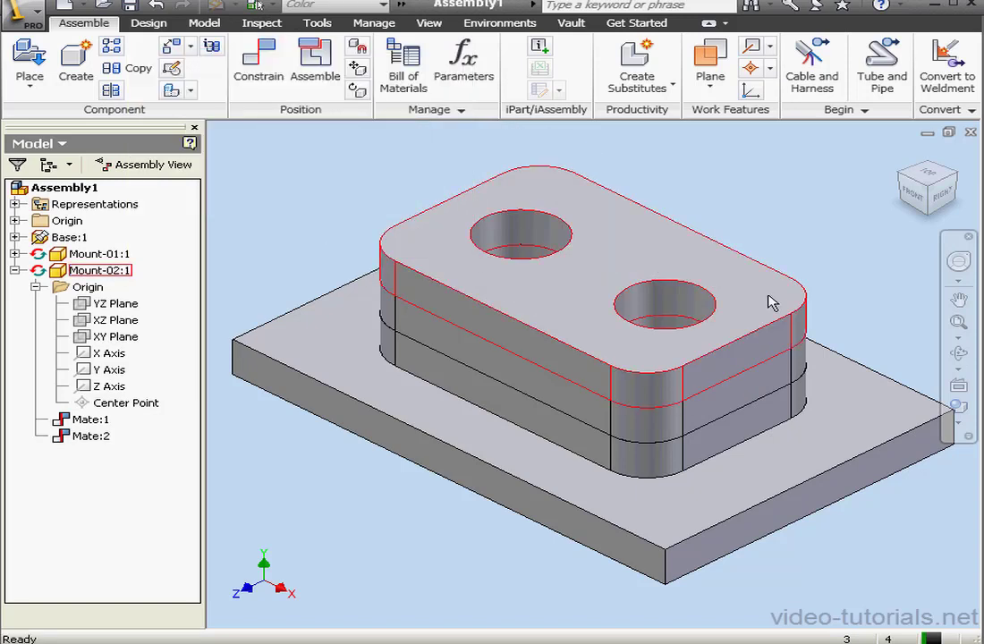
left_click_drag(775, 298, 717, 280)
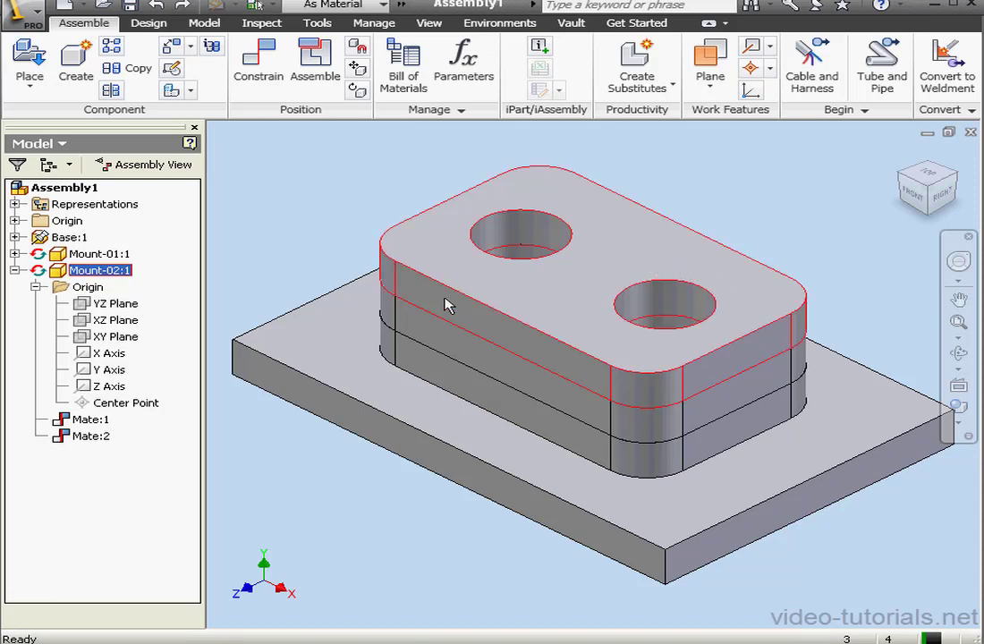
Step: Edit Mount-02 in place and open Sketch1 under Extrusion1
double_click(59, 270)
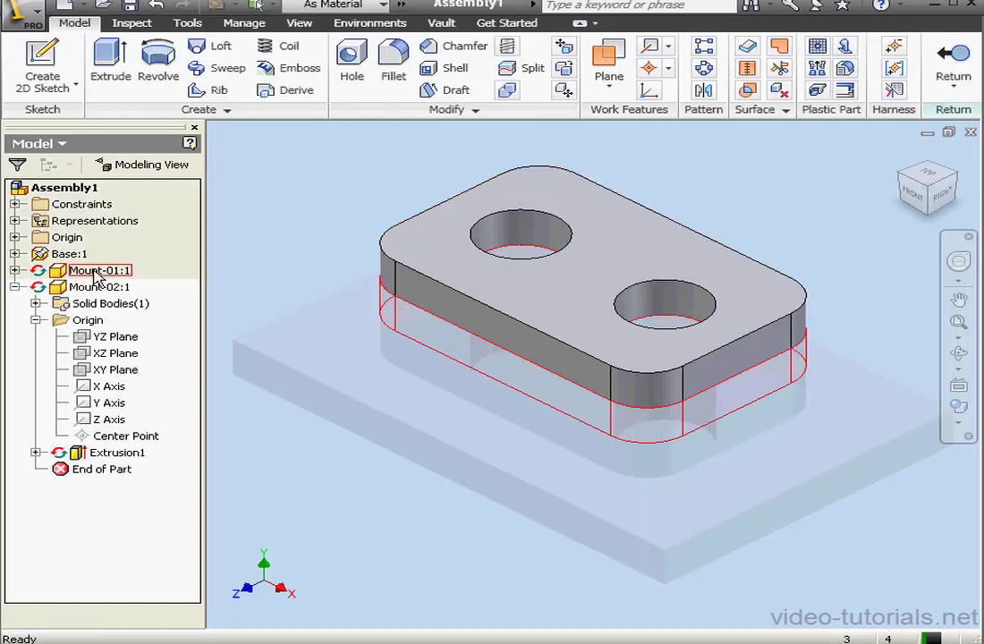
left_click(36, 452)
double_click(107, 474)
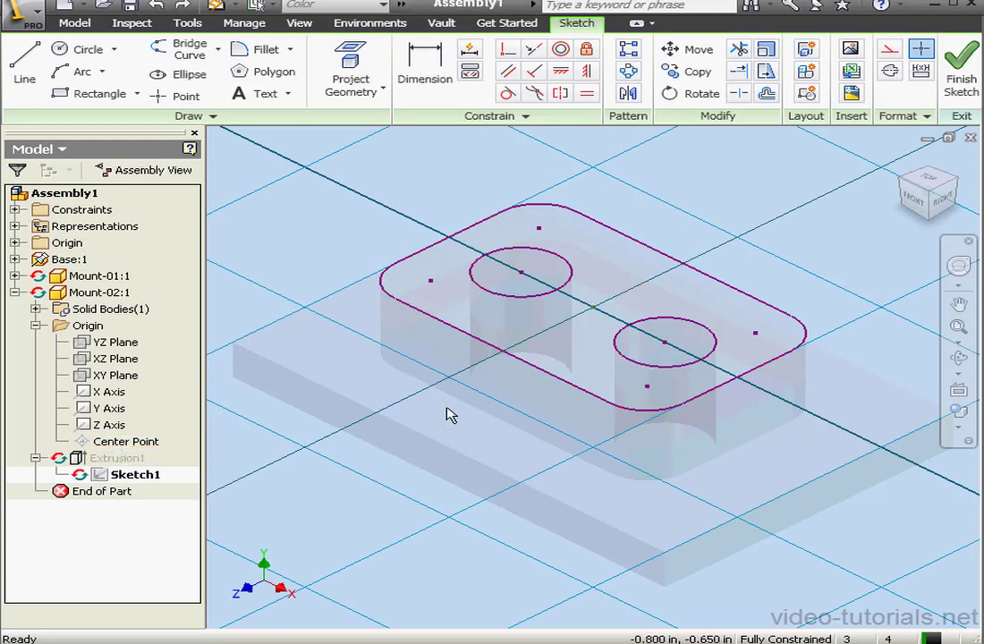
mouse_move(650, 407)
left_mouse_down()
mouse_move(650, 426)
mouse_move(652, 412)
left_mouse_up()
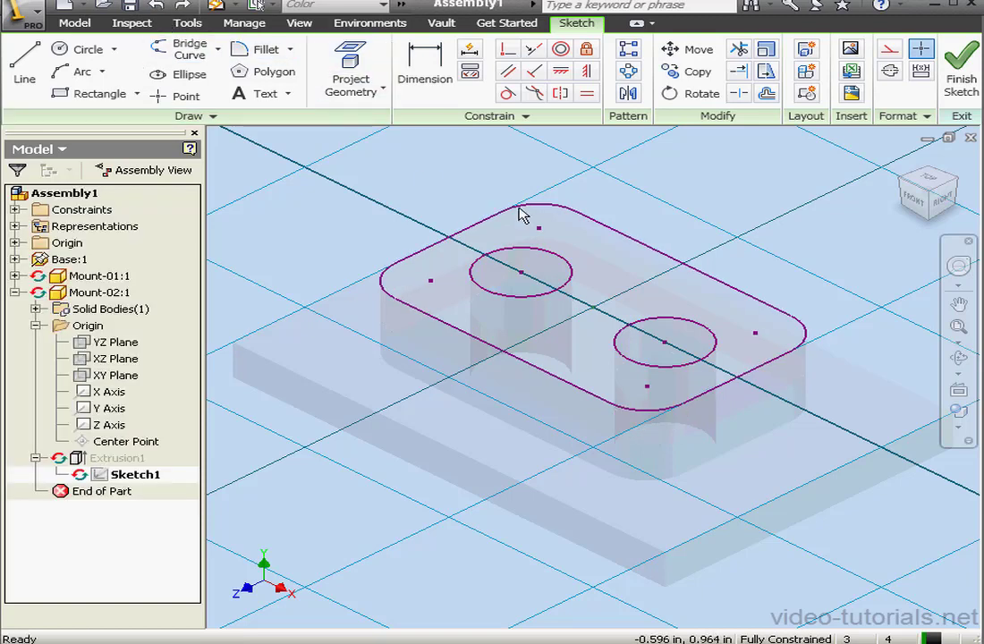
Step: Dimension Sketch1 1.250 wide and 2.000 long, then finish the sketch and return to the assembly
left_click(425, 74)
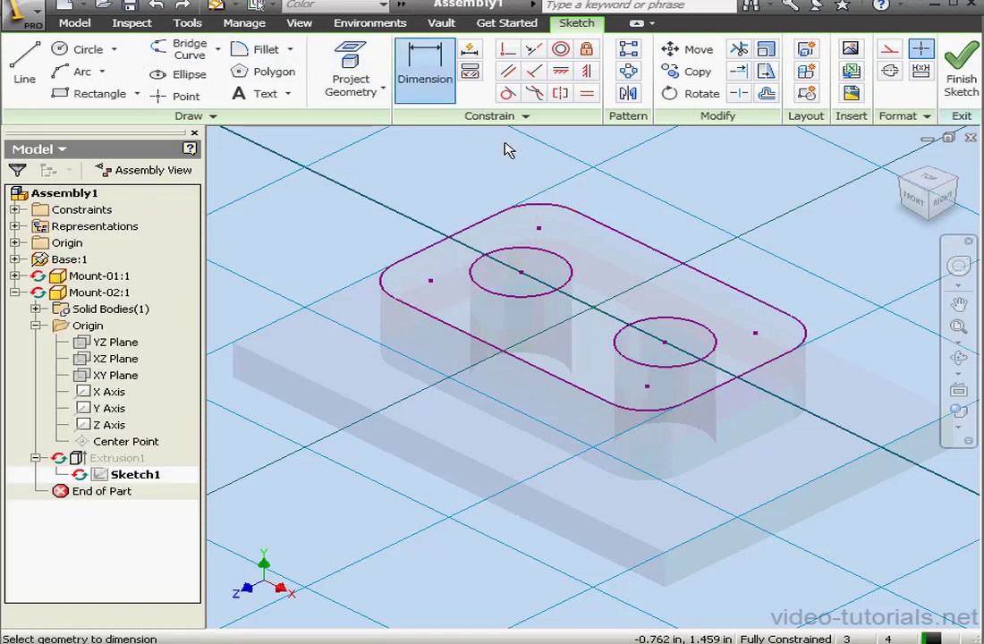
left_click(578, 387)
left_click(753, 301)
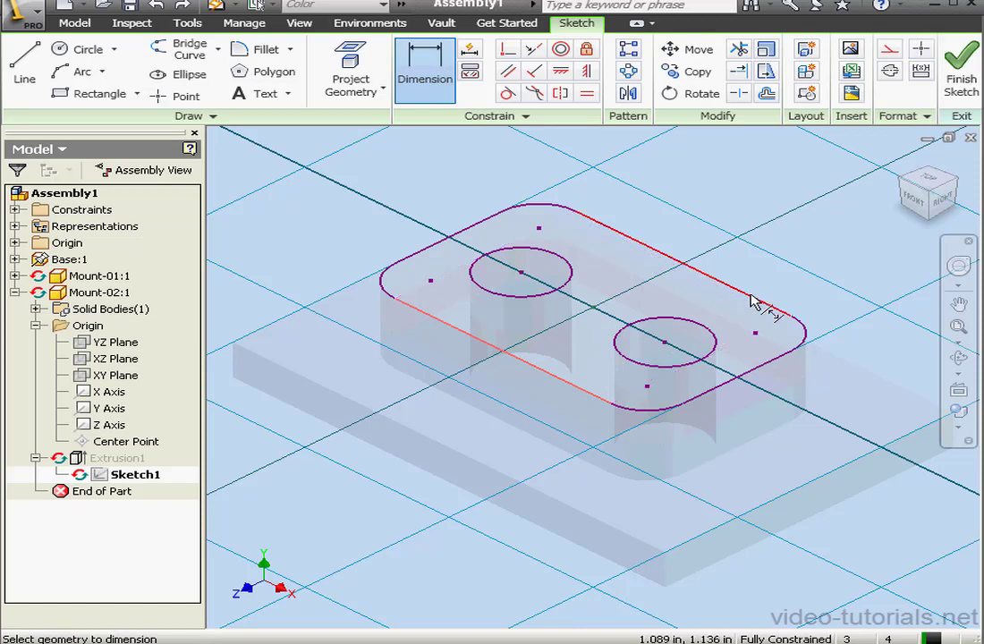
left_click(828, 368)
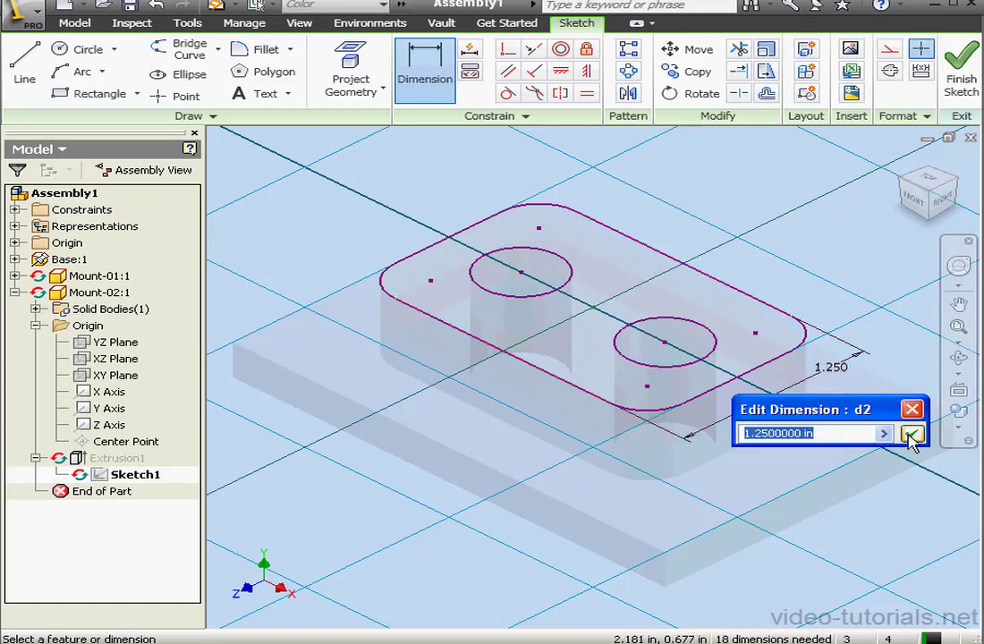
left_click(911, 435)
left_click(747, 373)
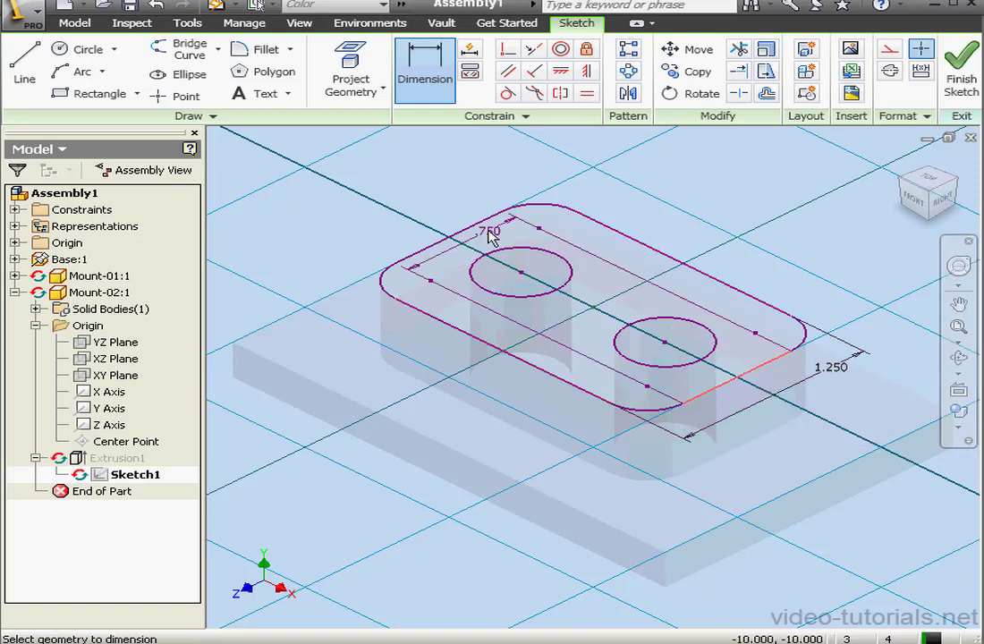
left_click(358, 346)
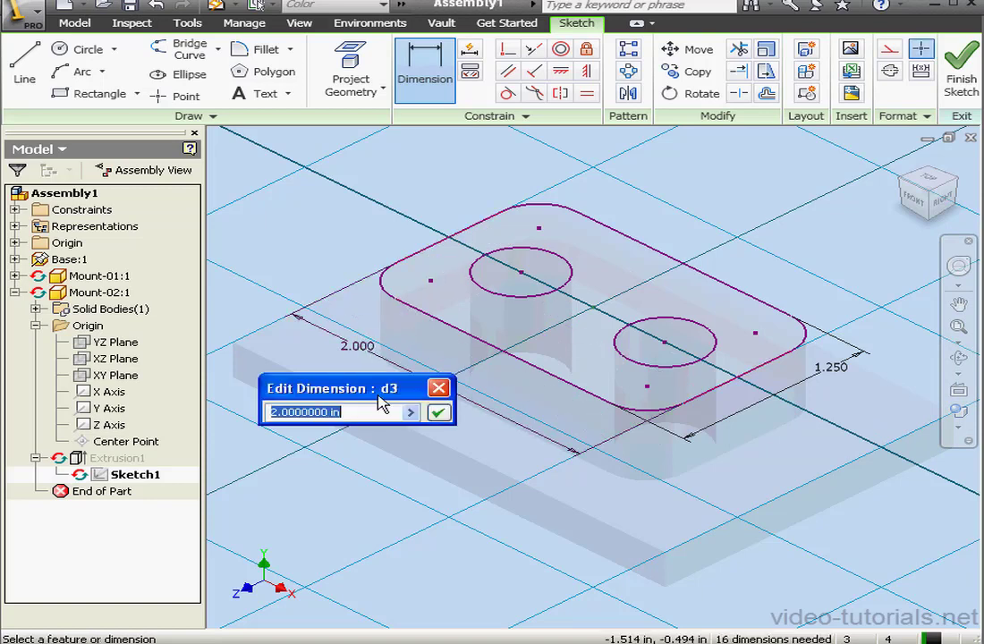
left_click(438, 412)
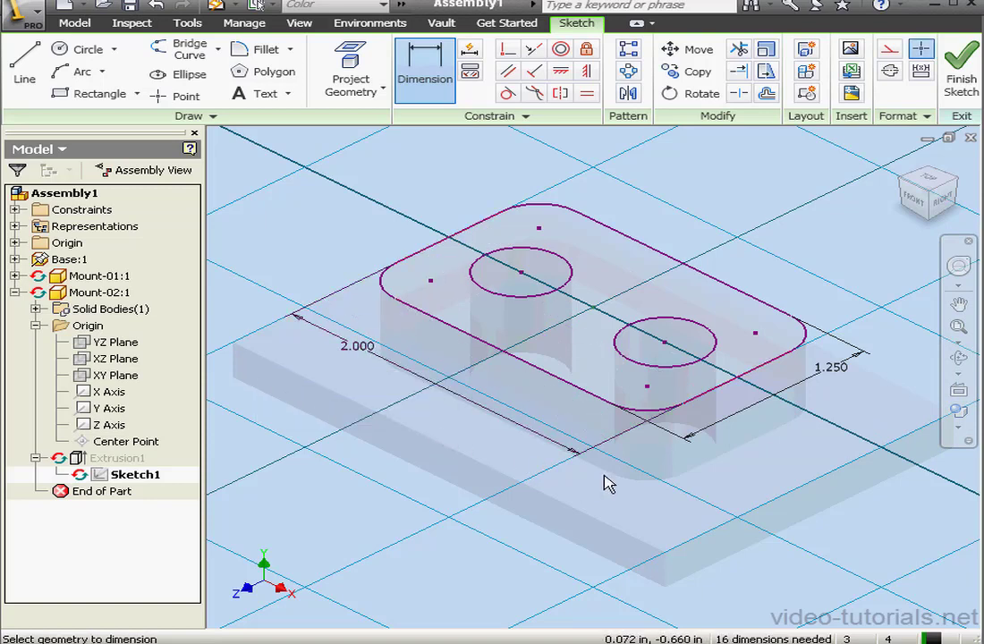
left_click(960, 67)
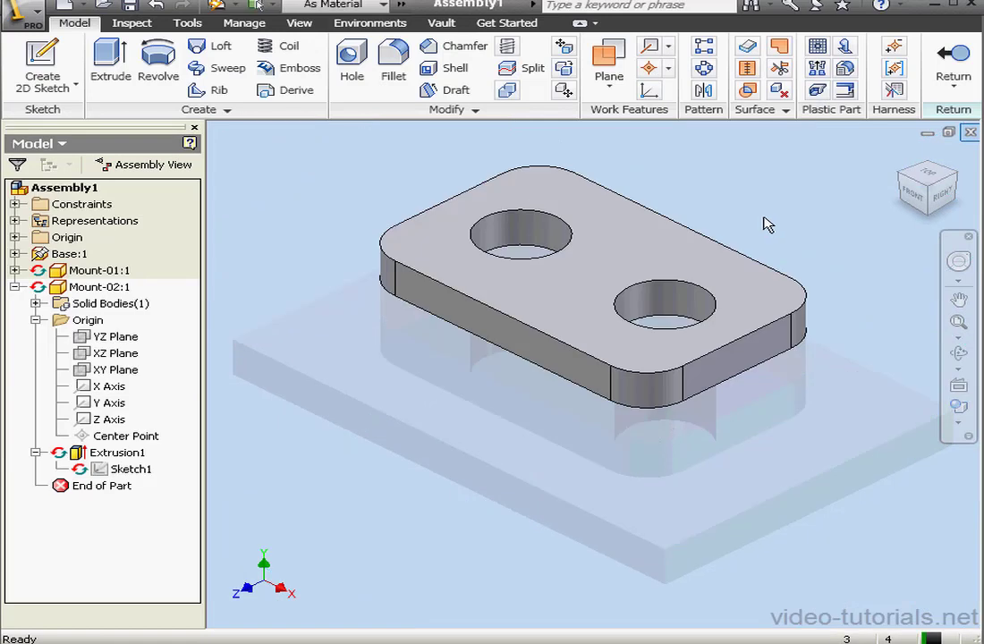
left_click(952, 72)
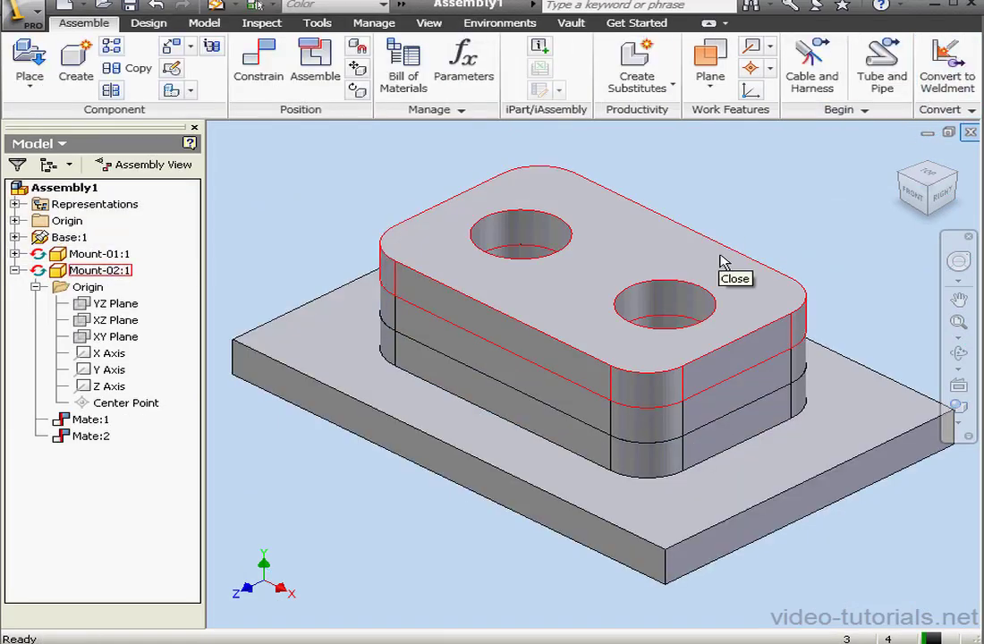